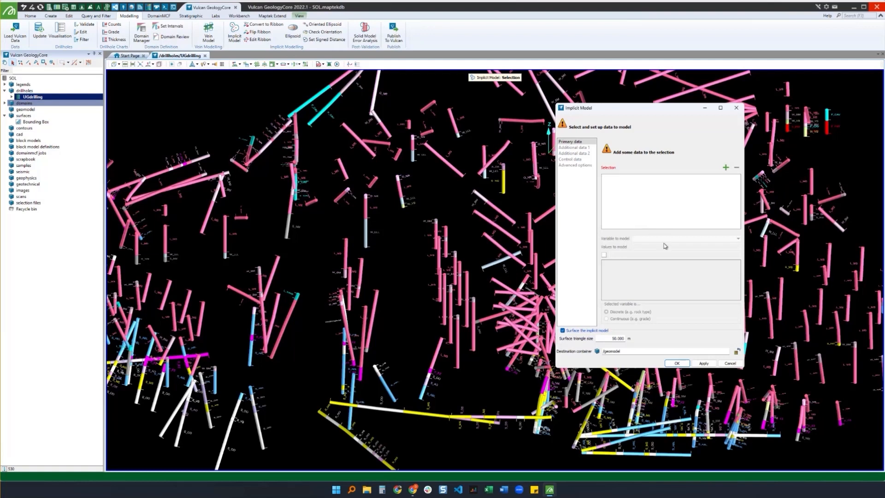
- Set up an implicit model of Domain value L_MS from the UGdrilling drillholes with a surface triangle size of 5 m
left_click_drag(17, 97, 632, 193)
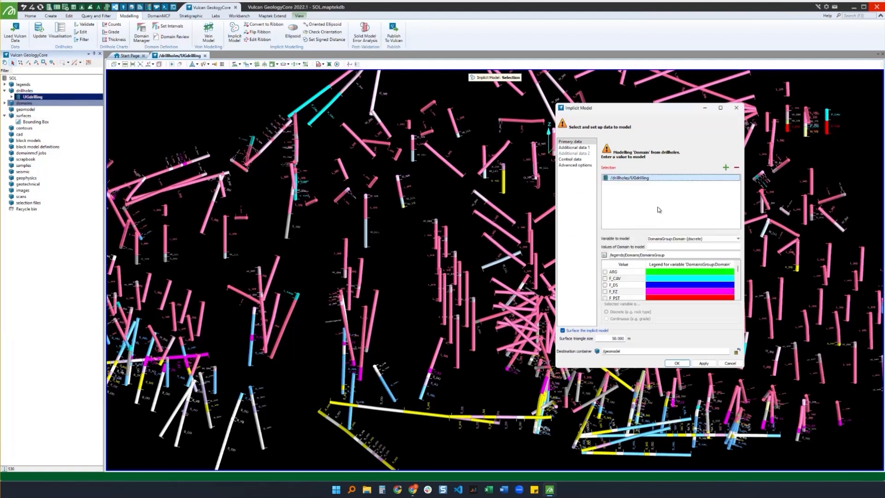
left_click(692, 240)
left_click(689, 241)
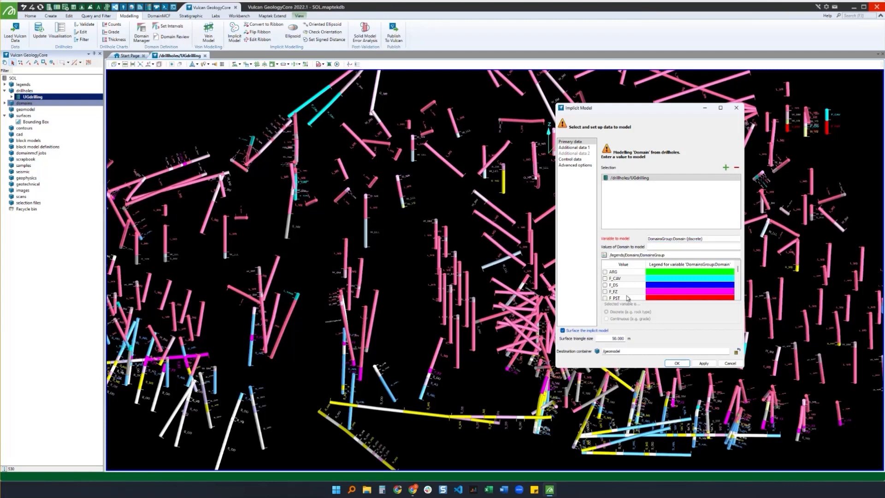
scroll(628, 287, "down", 3)
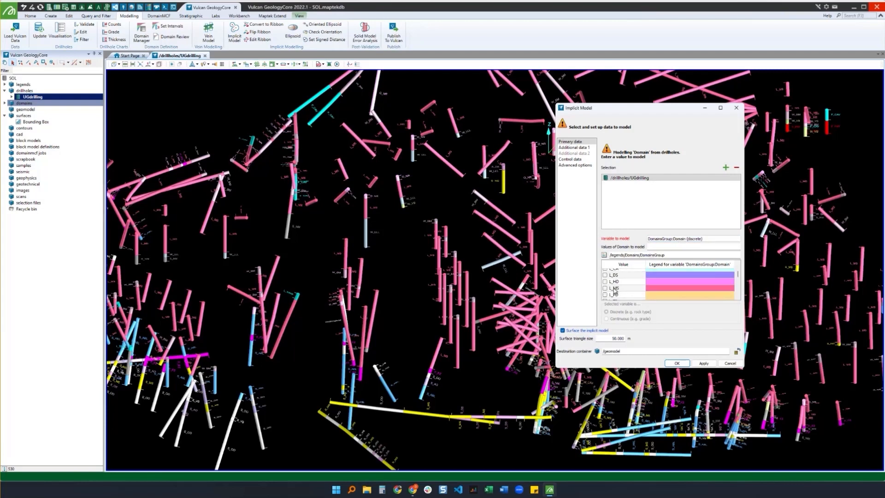
left_click(605, 288)
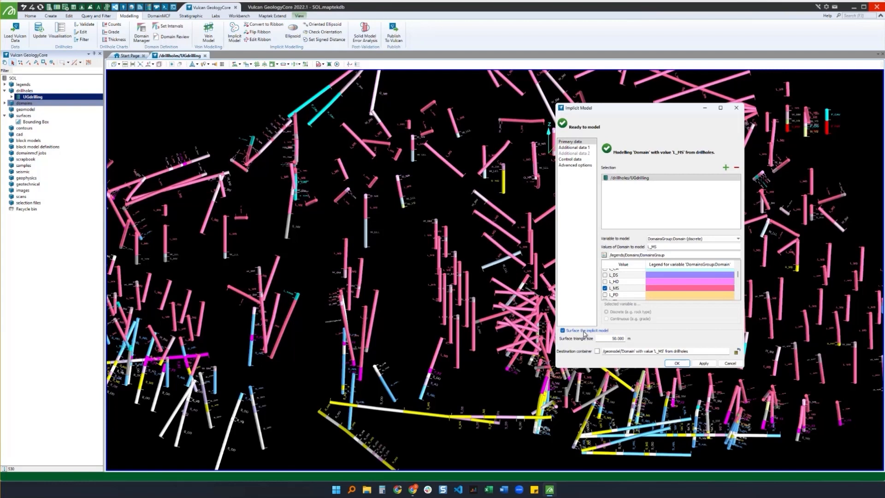
double_click(608, 339)
type("5")
- Treat matching intervals at the bottom of holes as inside the surface and enable closed solid surfaces
left_click(572, 159)
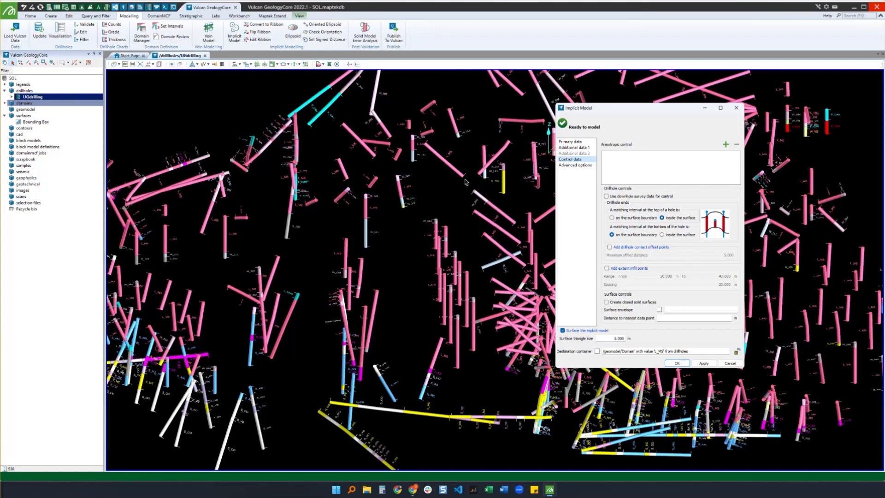
left_click(676, 235)
mouse_move(679, 228)
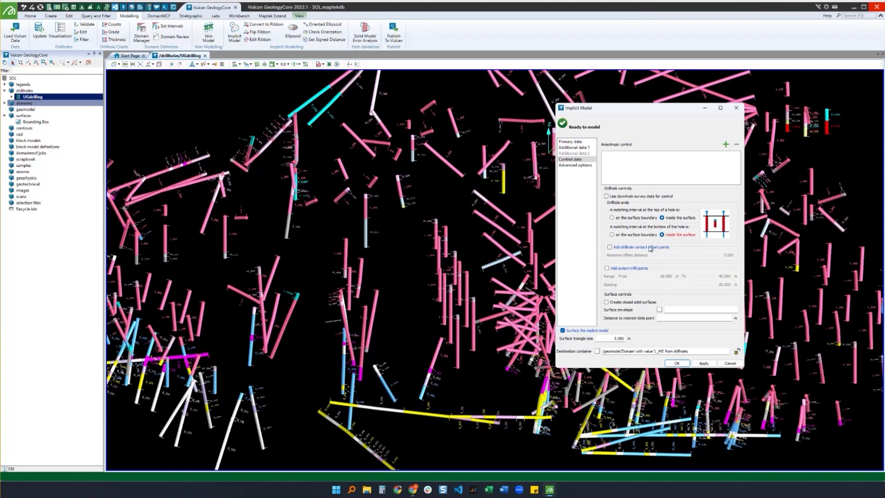
left_click(606, 303)
- Enable saving the signed distance data points and generate the implicit model
left_click(589, 165)
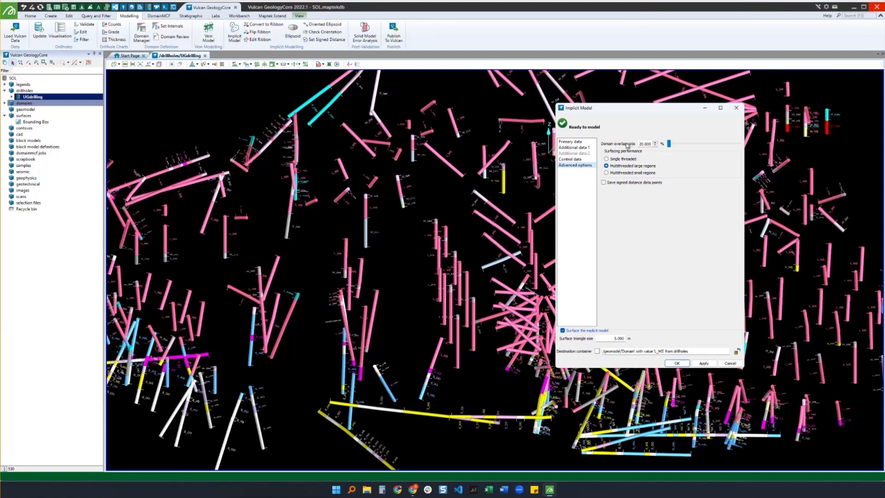
mouse_move(628, 147)
mouse_move(631, 167)
left_click(678, 364)
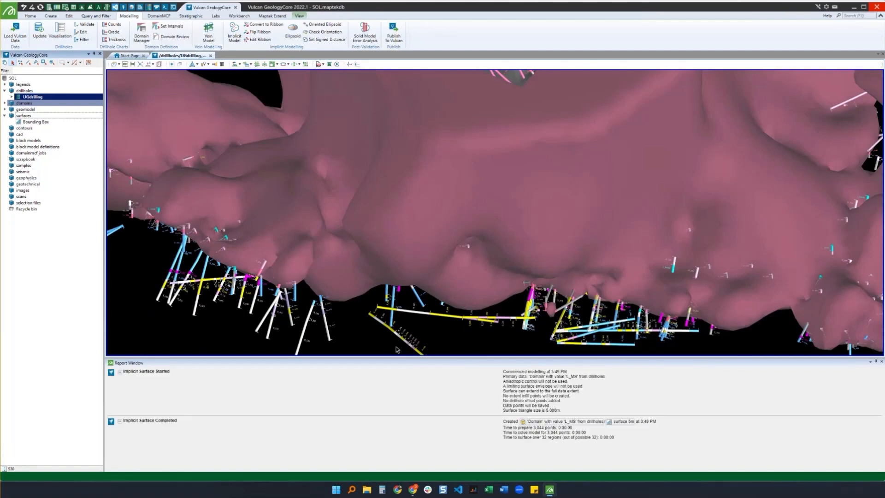
- Examine the whole generated L_MS surface against the drillholes, from above and from the side, and clear the selection
left_click(59, 8)
scroll(406, 267, "down", 6)
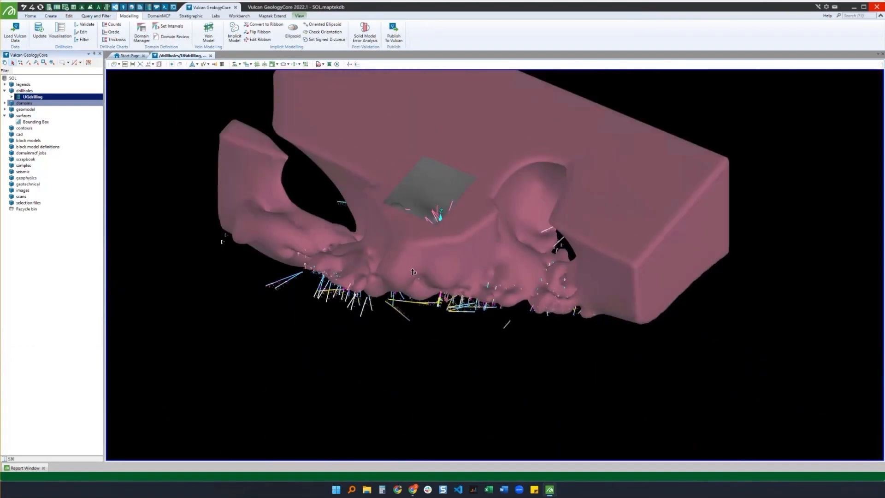
scroll(413, 272, "down", 4)
middle_click_drag(412, 272, 434, 230)
scroll(440, 263, "up", 4)
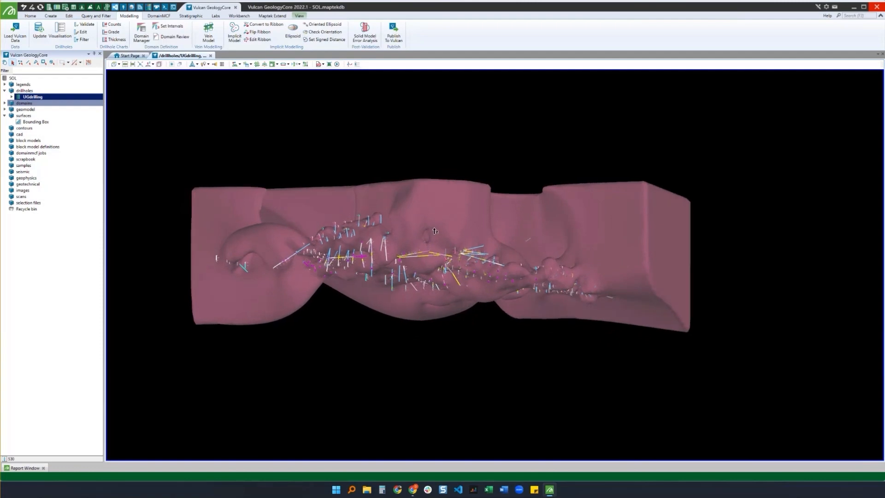
left_click(496, 166)
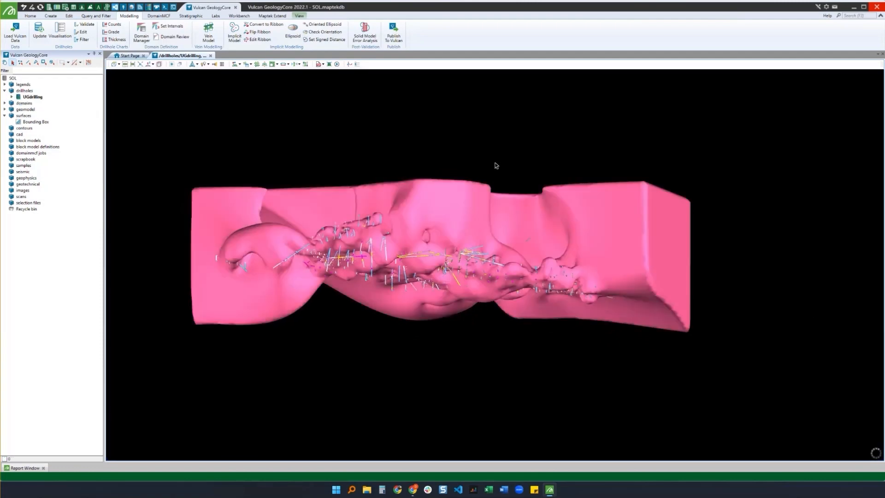
- Open the Visibility Manager and hide both the L_MS surface and the UGdrilling drillholes
key("v")
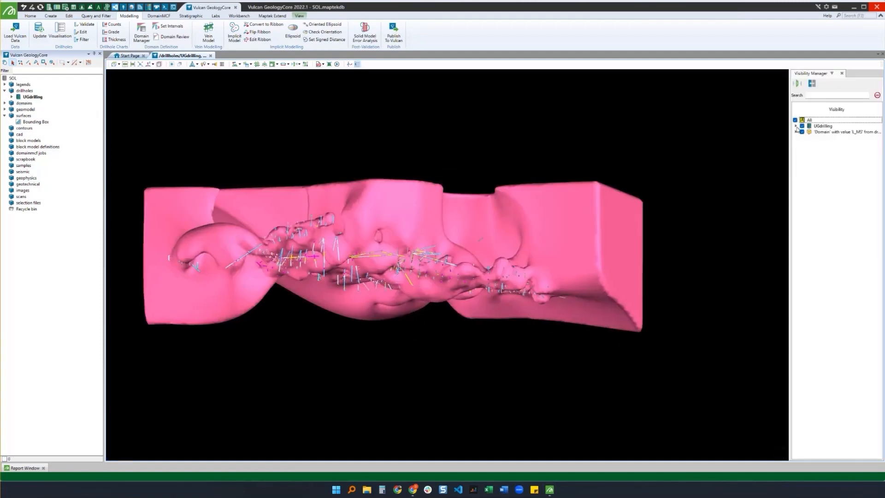
left_click(795, 131)
left_click(809, 139)
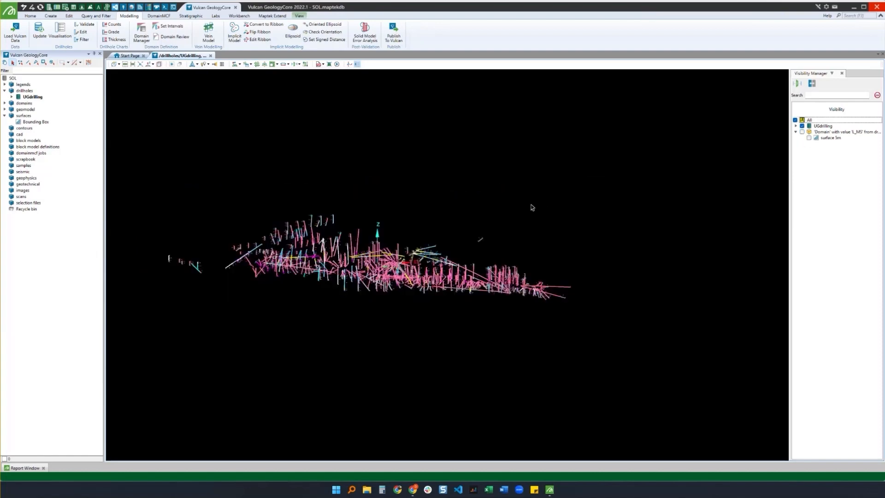
left_click(802, 126)
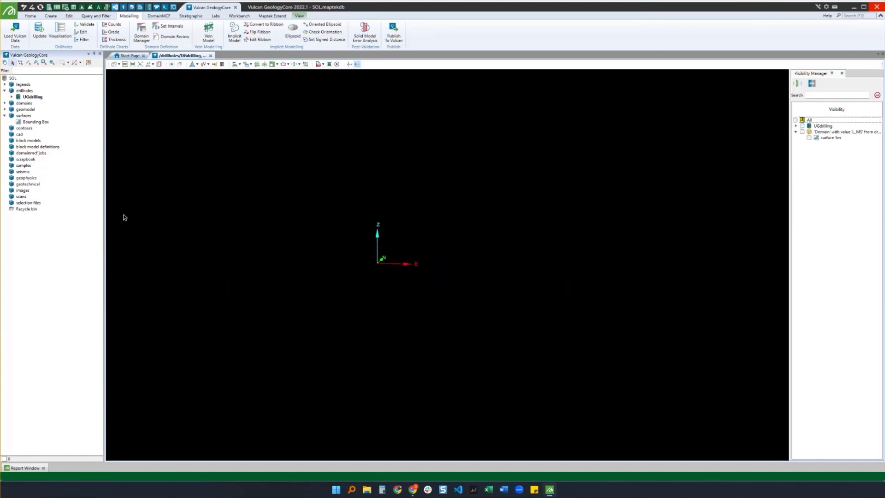
- Display the data points of the L_MS model from the geomodel container and inspect them up close
left_click(5, 109)
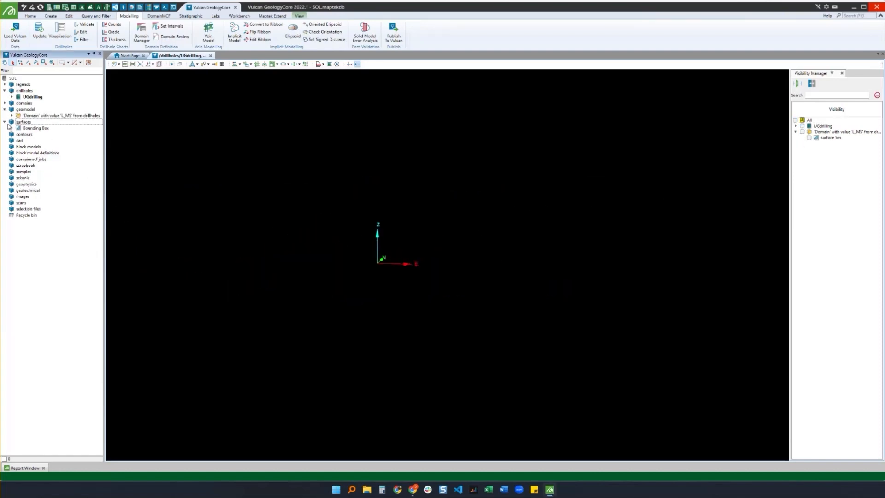
left_click(11, 116)
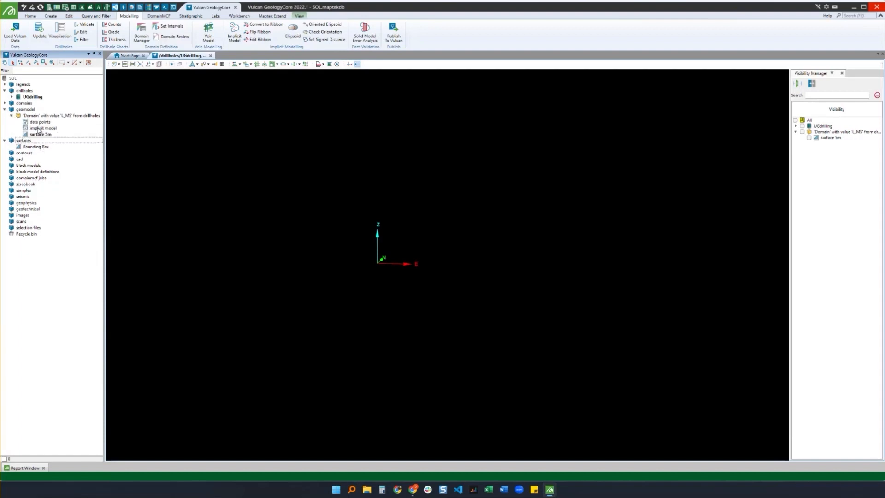
left_click_drag(39, 122, 446, 200)
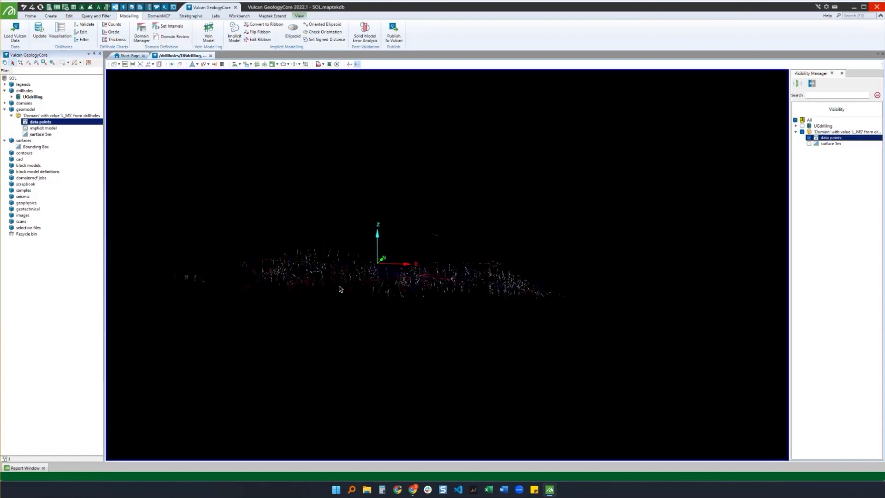
scroll(381, 267, "up", 5)
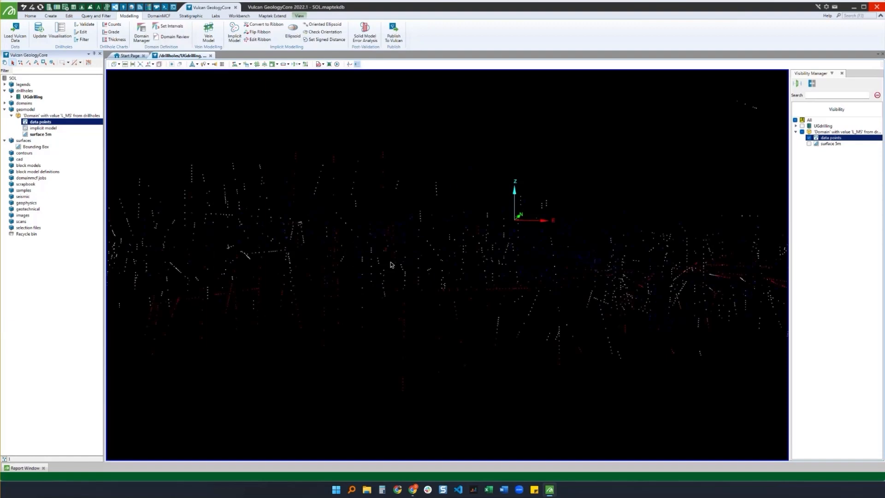
right_click_drag(402, 258, 423, 275)
- Show the SignedDistance legend for the data points, place it in an empty corner of the view and enlarge it
right_click(460, 214)
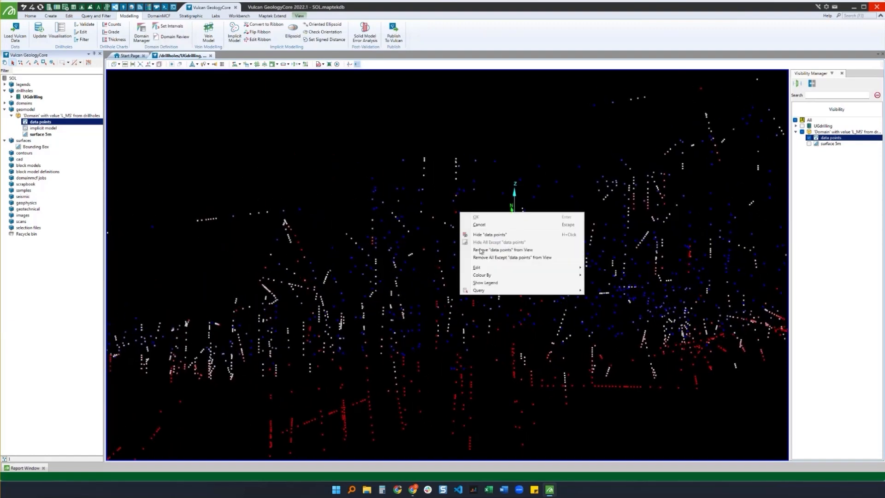
left_click(483, 283)
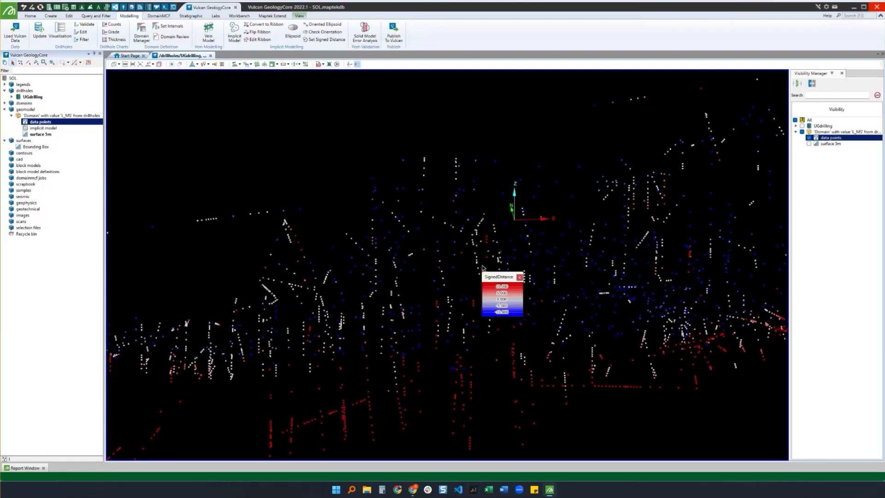
left_click_drag(496, 279, 175, 115)
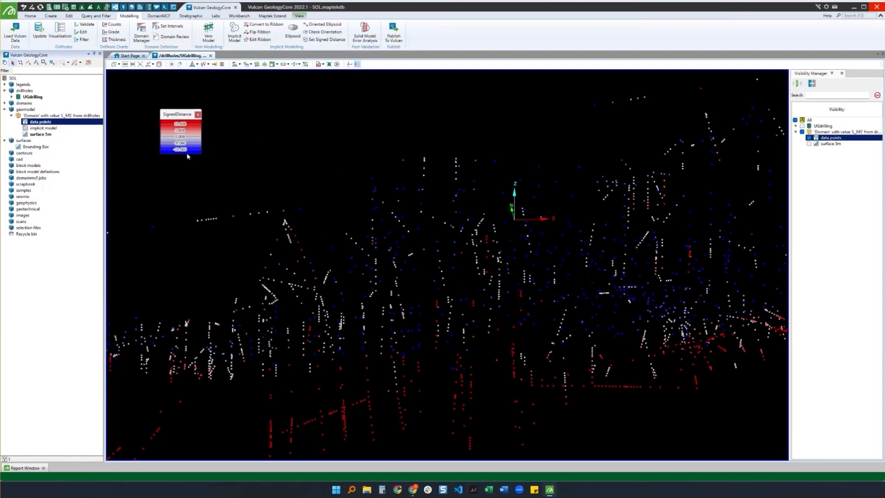
left_click_drag(189, 169, 190, 228)
- Query the point attributes of a red data point
scroll(374, 210, "up", 3)
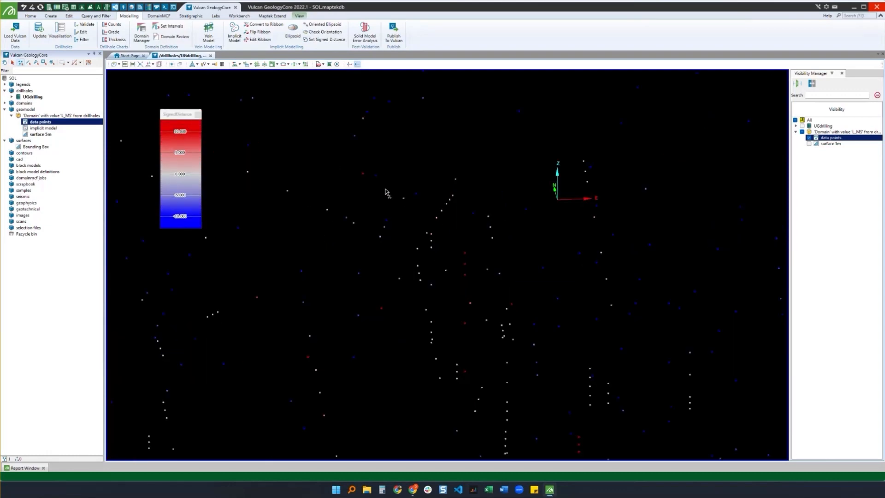
right_click(364, 176)
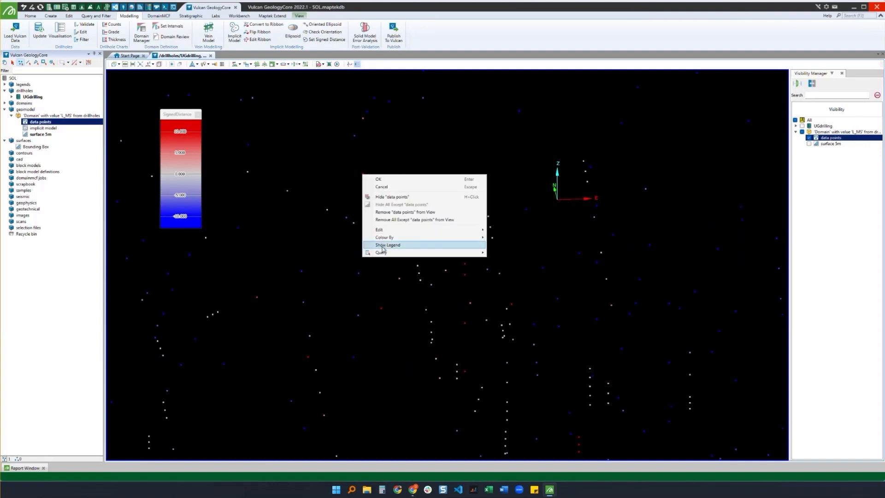
mouse_move(382, 253)
left_click(507, 263)
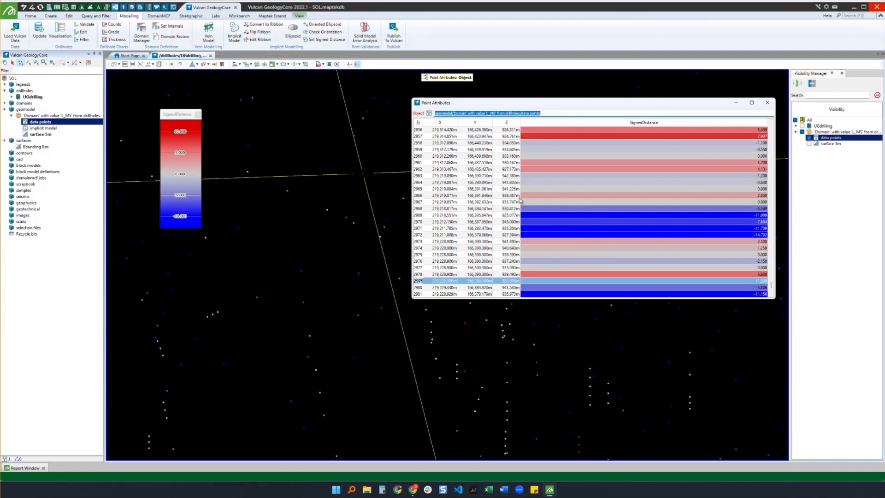
- Compare the signed distance values of the red point and its neighbouring blue points, and close the attribute table
scroll(562, 283, "down", 2)
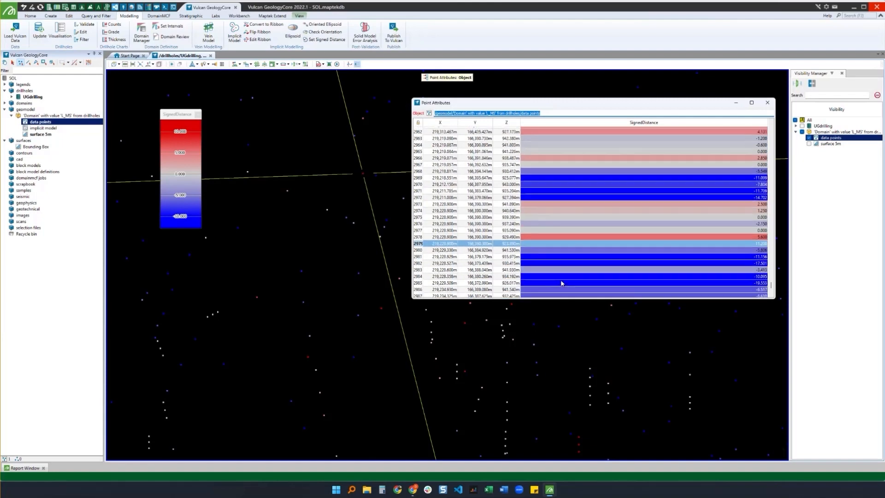
left_click(533, 250)
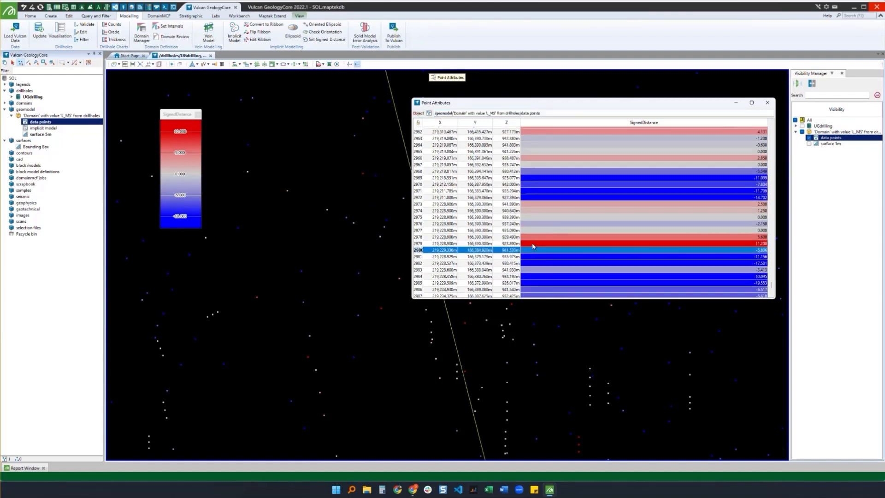
left_click(533, 245)
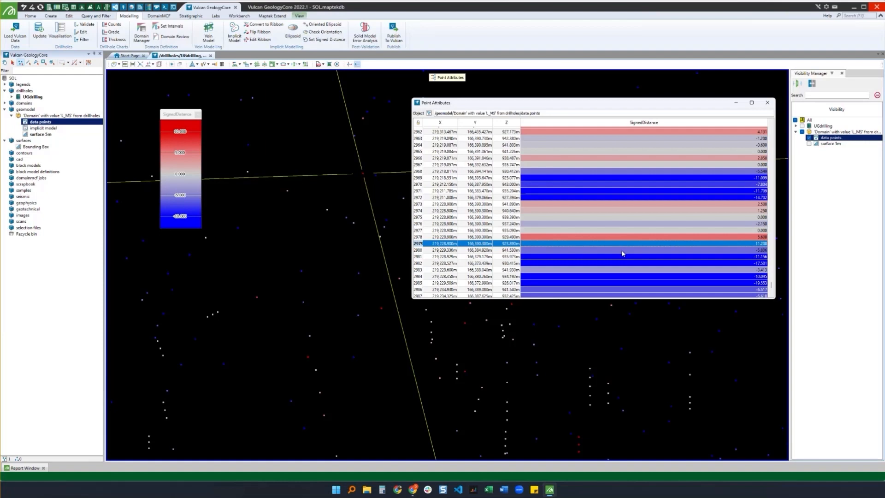
left_click(376, 180)
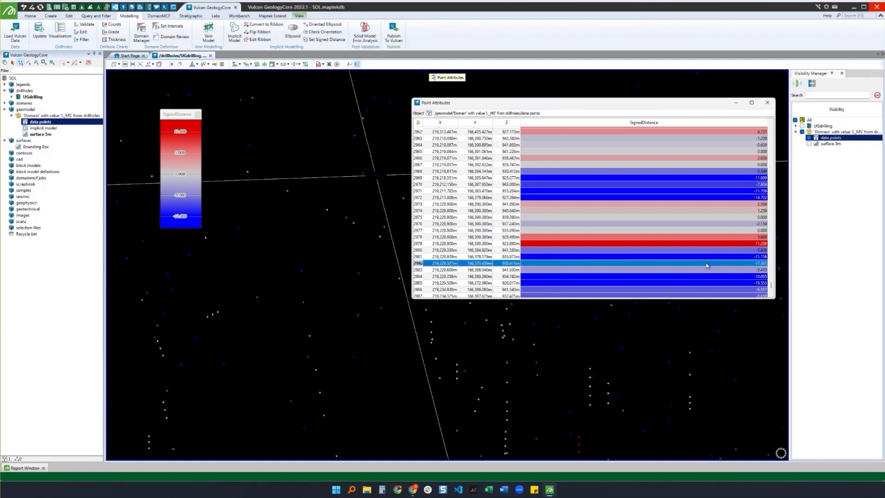
left_click(704, 257)
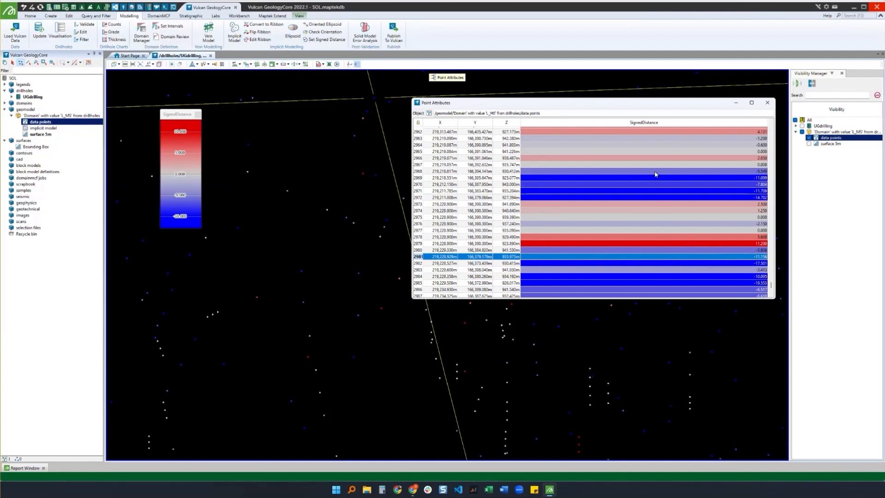
left_click(768, 104)
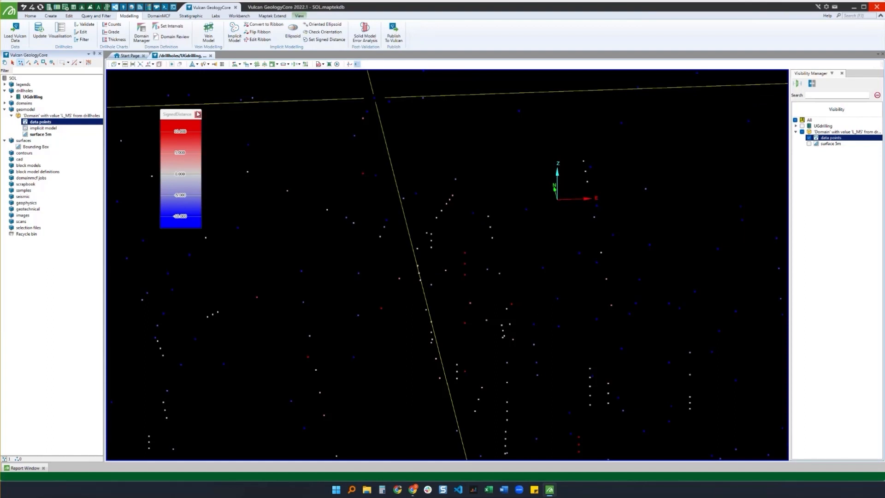
- Remove the data points from the view and show the UGdrilling drillholes and the 5 m surface again
double_click(40, 124)
left_click(447, 191)
scroll(451, 167, "down", 2)
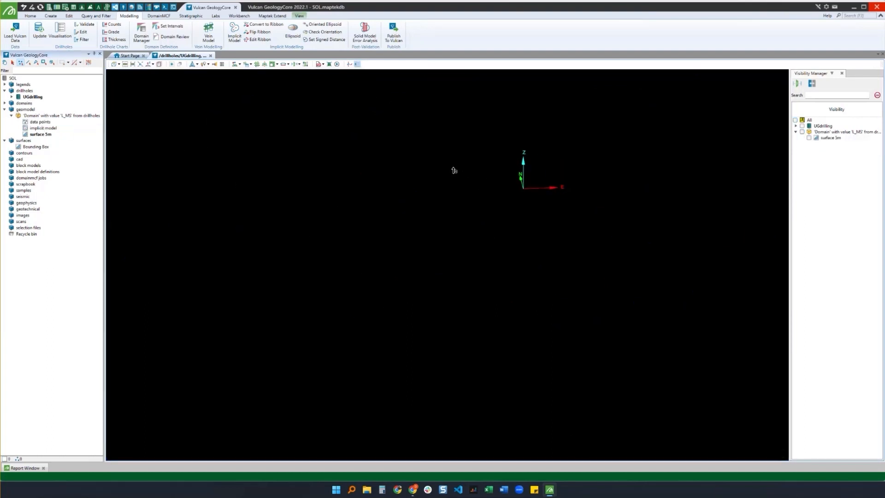
left_click(803, 126)
left_click(809, 137)
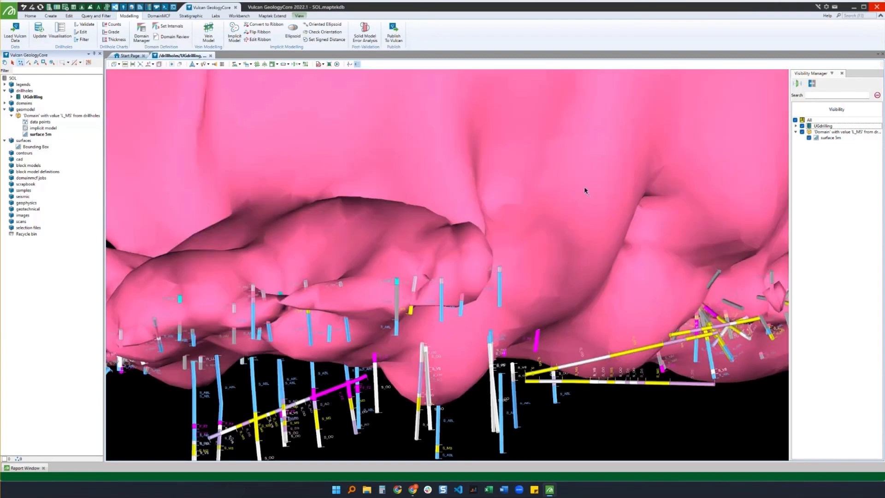
- Start remodelling the surface 5m object and open its control data settings
scroll(474, 212, "down", 2)
scroll(466, 308, "down", 2)
scroll(475, 193, "up", 3)
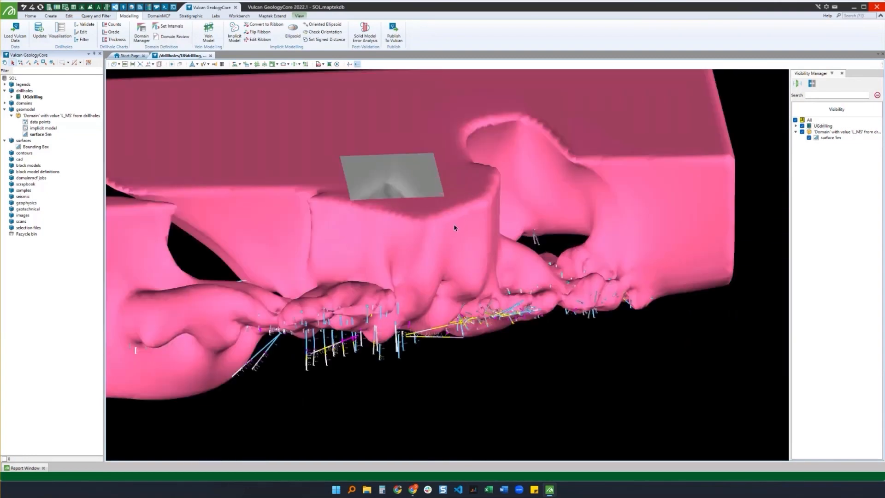
right_click(445, 242)
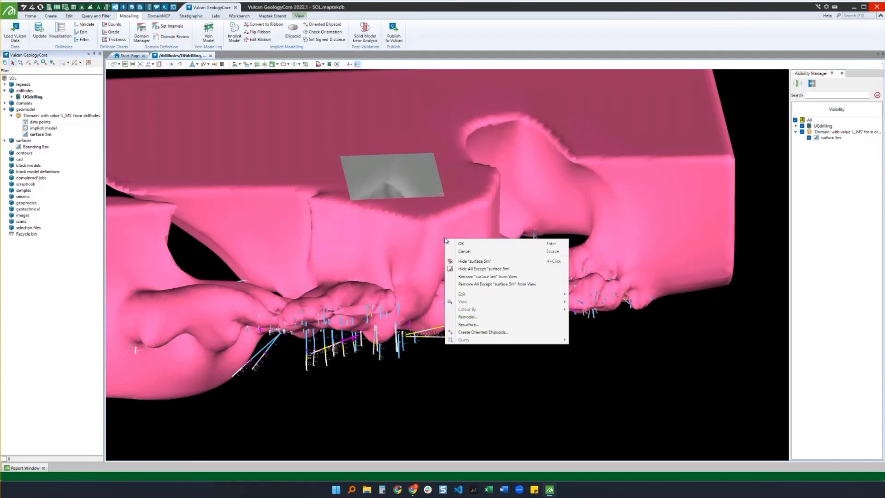
left_click(481, 319)
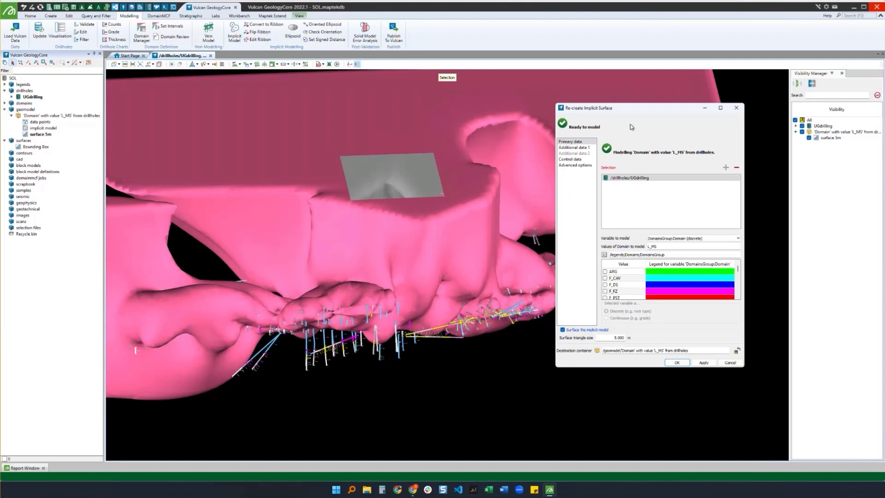
left_click(575, 160)
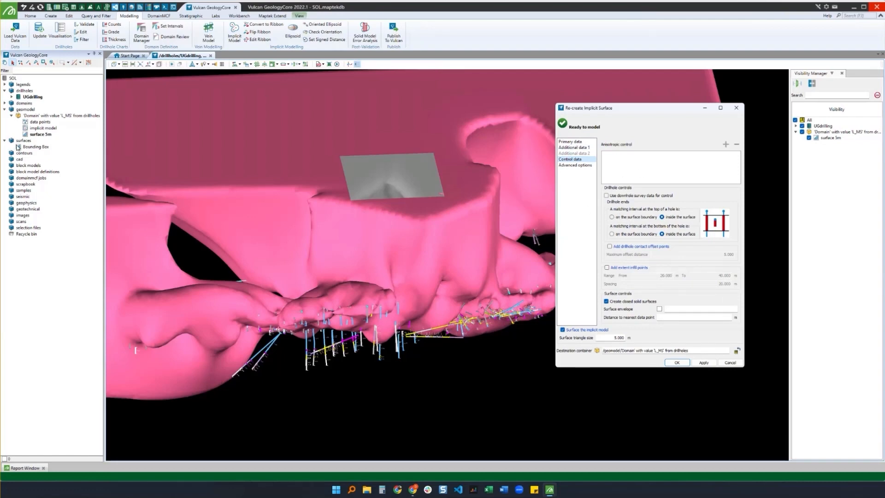
- Load the Bounding Box surface into the view together with the pink domain surface
left_click_drag(28, 147, 374, 205)
scroll(378, 208, "down", 6)
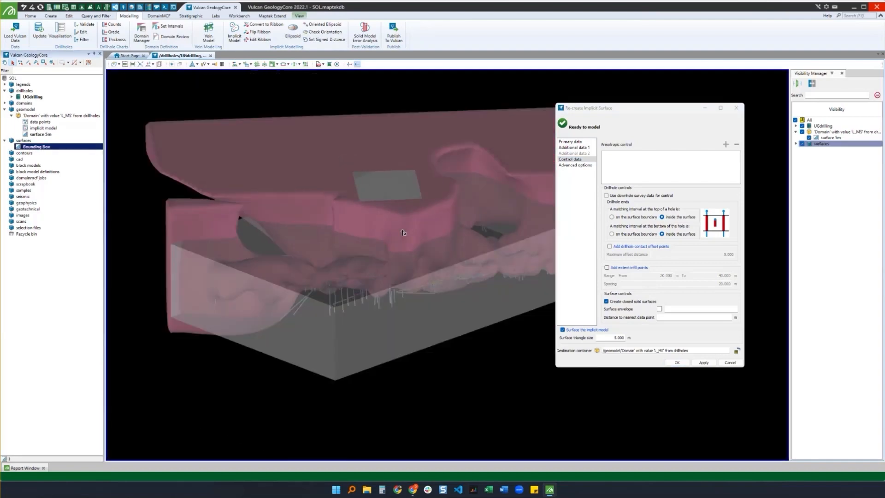
scroll(423, 232, "up", 2)
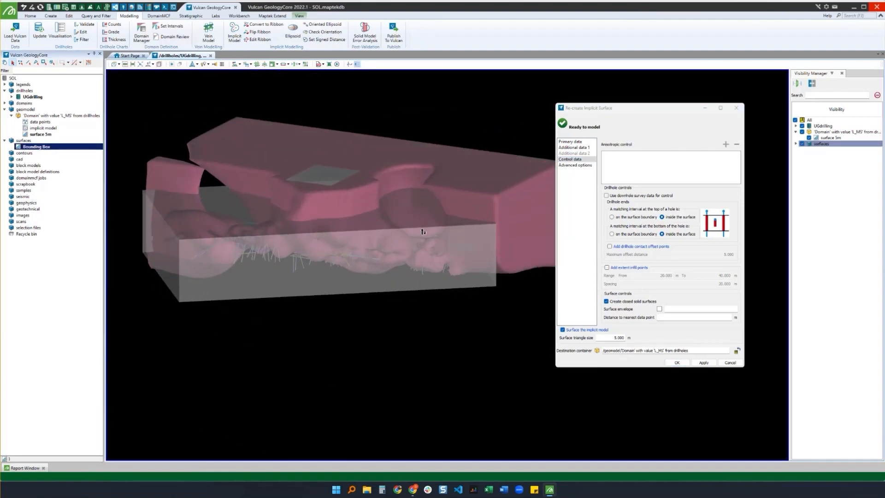
left_click(404, 293)
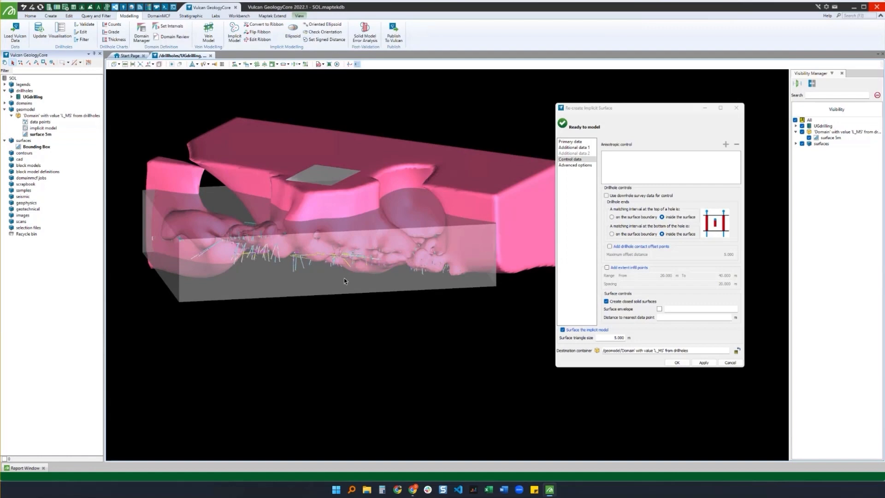
- Use the Bounding Box as the surface envelope and re-create the implicit surface, replacing the existing objects
left_click_drag(39, 147, 672, 310)
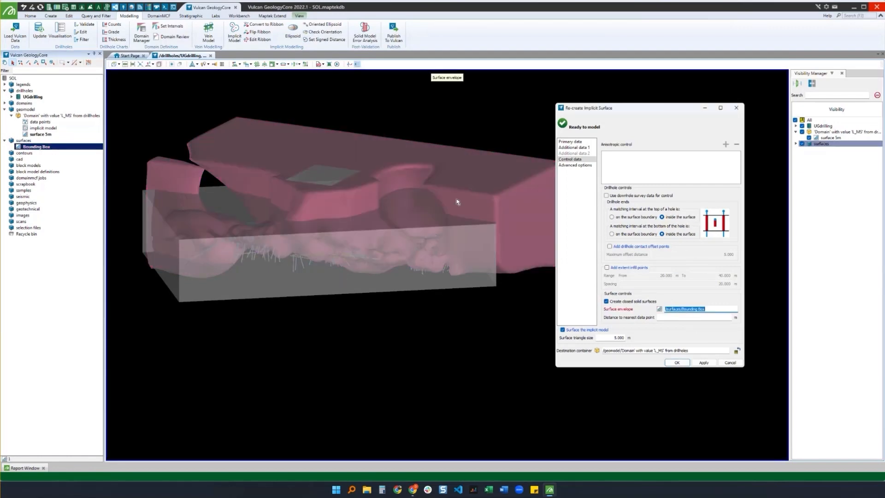
left_click(456, 328)
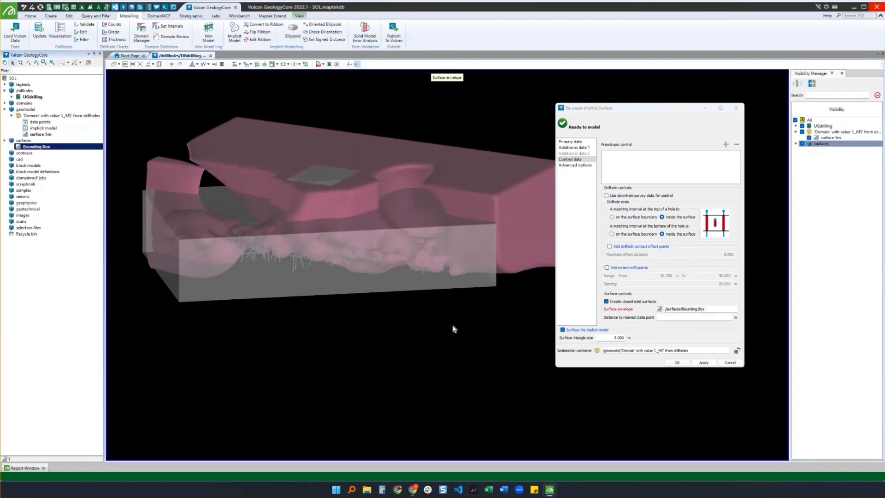
left_click(702, 363)
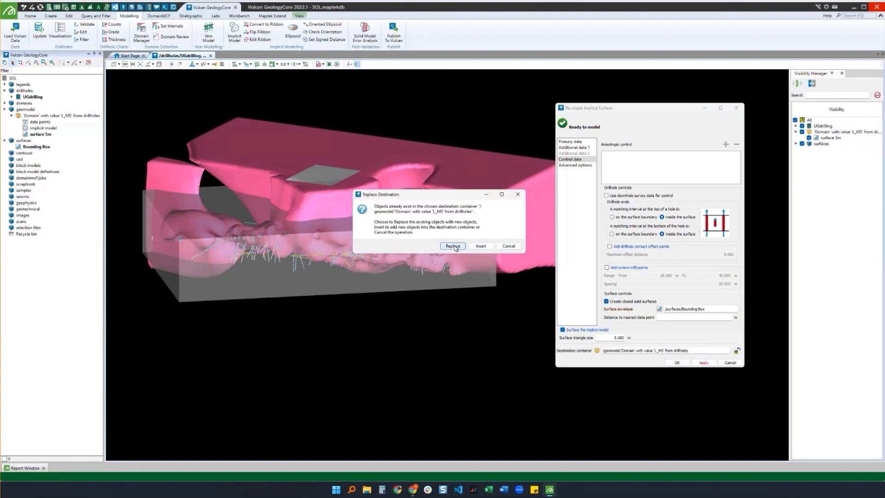
left_click(453, 248)
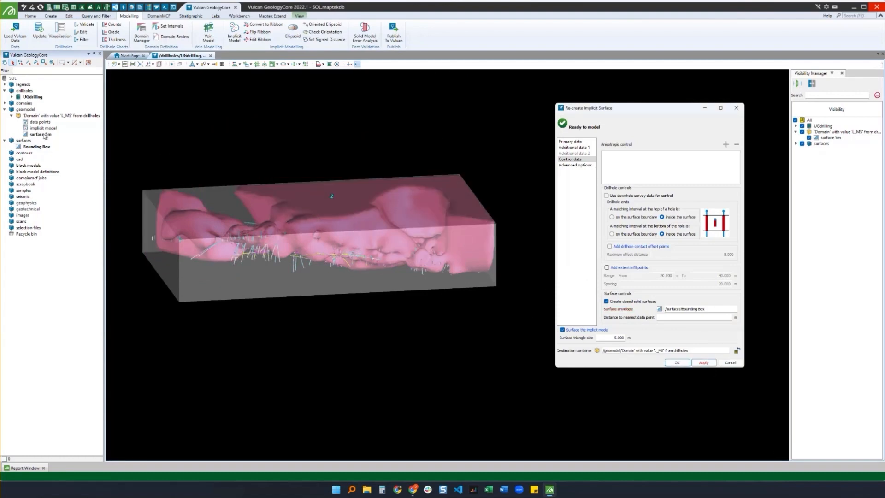
left_click_drag(350, 228, 432, 223)
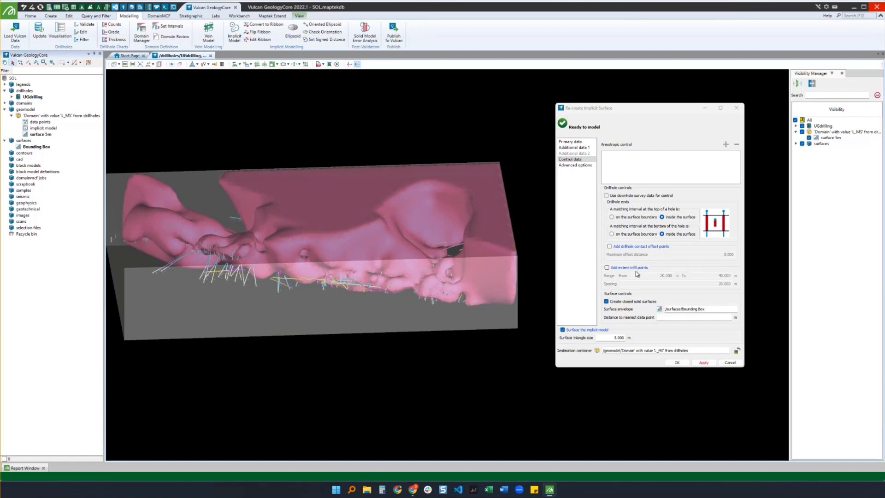
- Add extent infill points with a range from 40 to 60 m and re-create the implicit surface
left_click(607, 267)
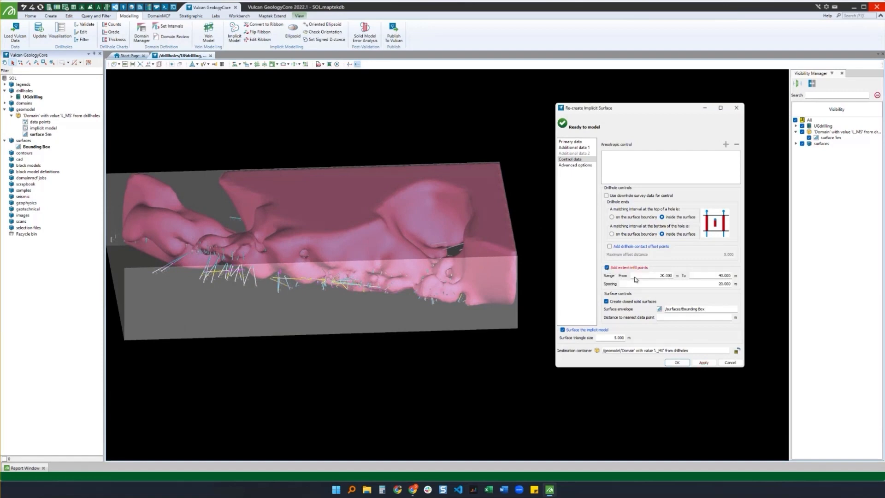
double_click(662, 275)
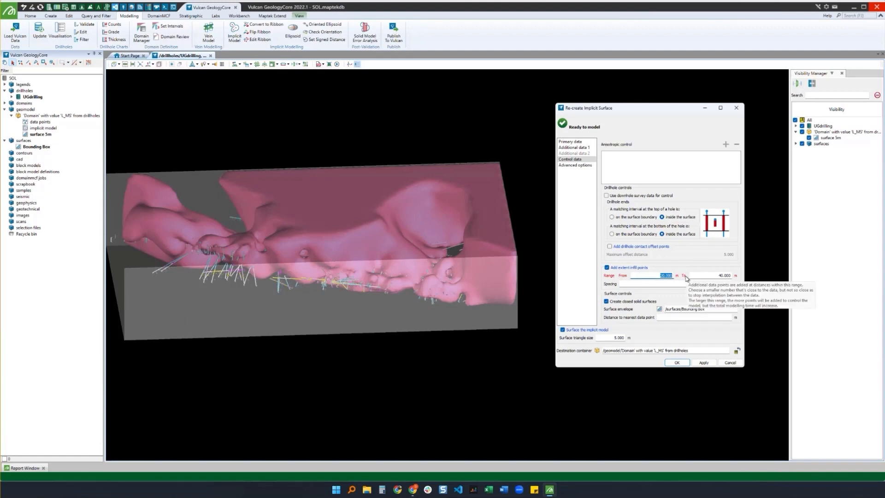
type("40")
key("Tab")
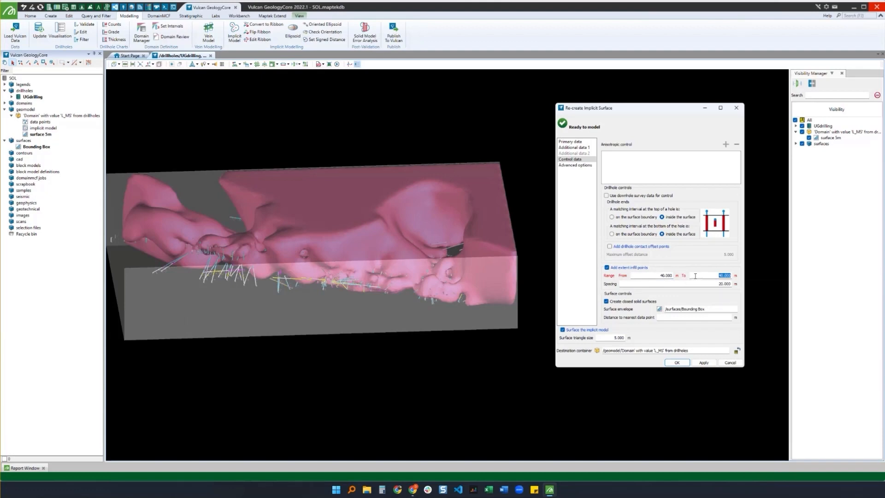
type("60")
key("Tab")
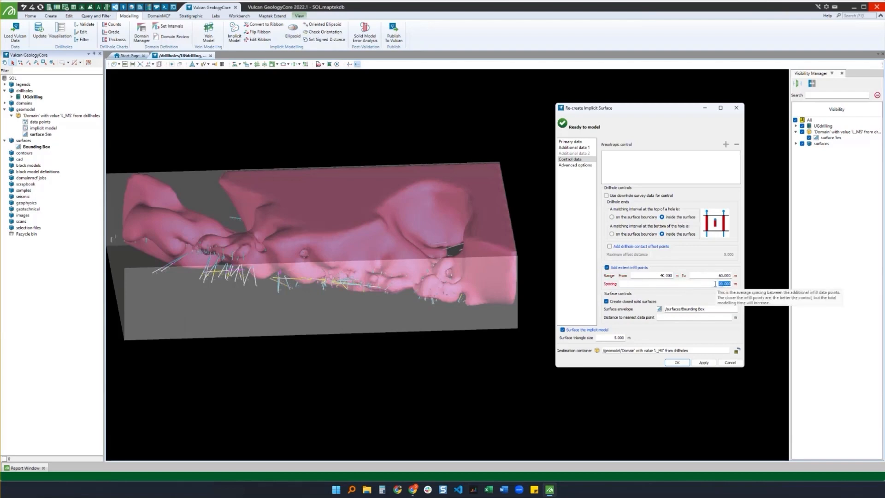
left_click(703, 363)
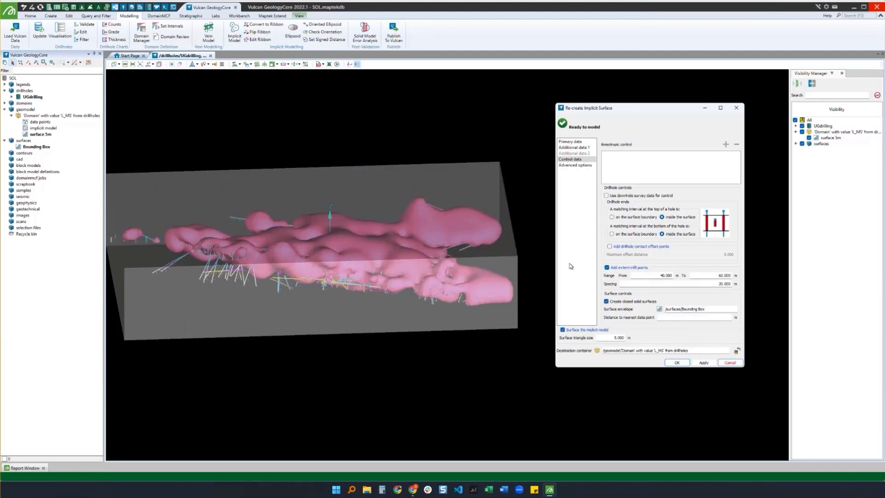
- Remove the Bounding Box from the view and move the Re-create Implicit Surface window clear of the model
left_click_drag(329, 226, 335, 277)
left_click(34, 147)
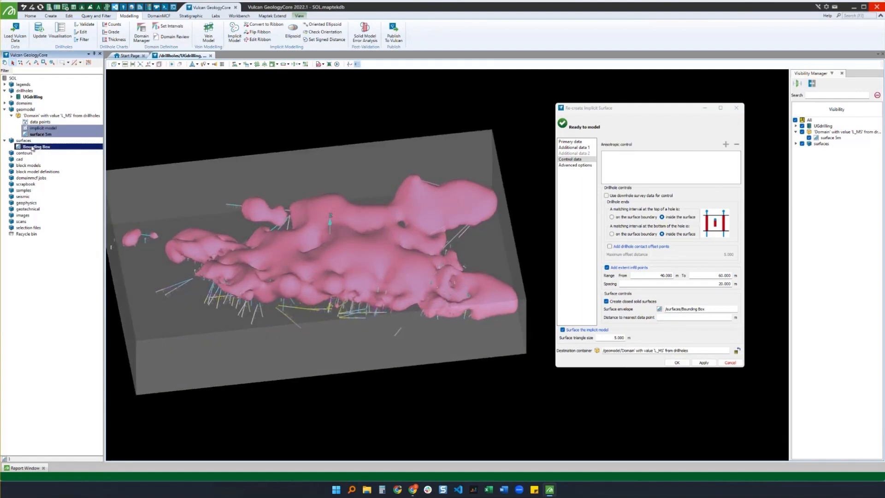
left_click(362, 161)
scroll(418, 275, "up", 5)
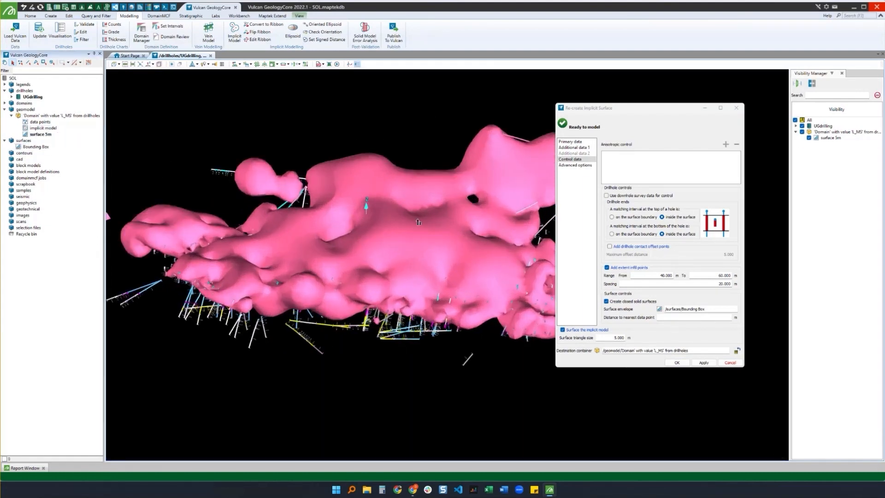
left_click_drag(418, 275, 426, 220)
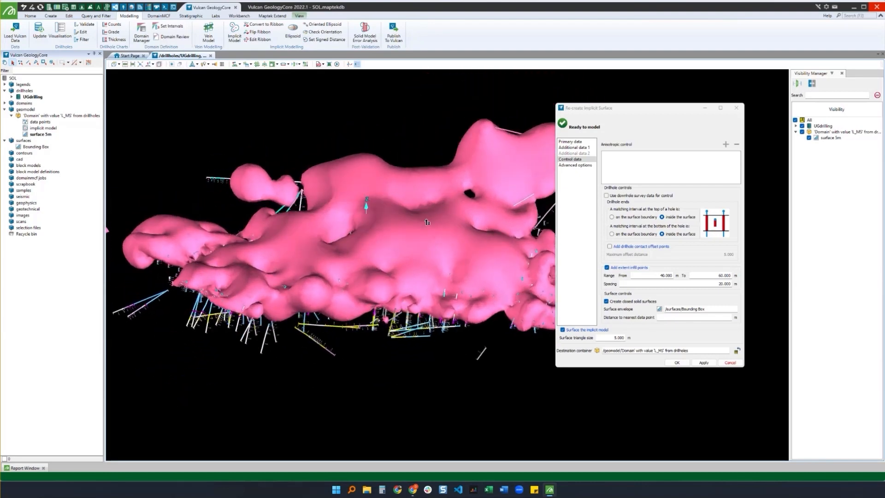
left_click_drag(595, 107, 722, 73)
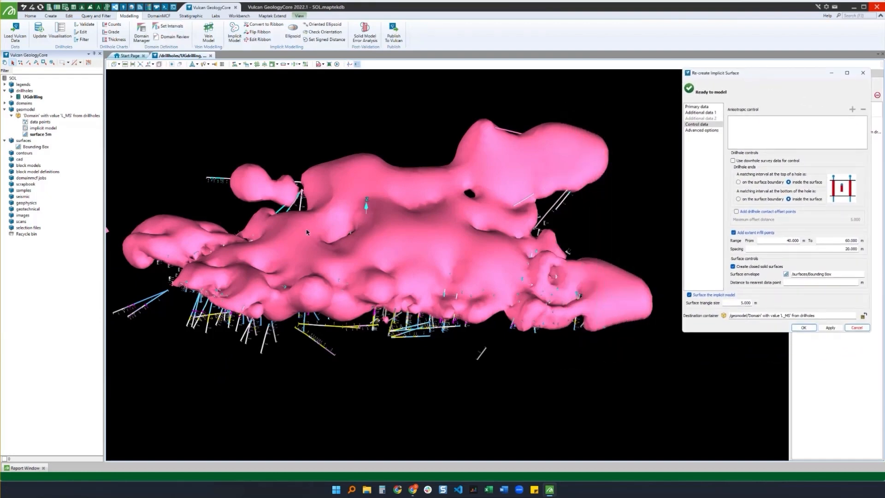
- Make the surface 5m object semi-transparent, at roughly half opacity
left_click(445, 225)
left_click(31, 16)
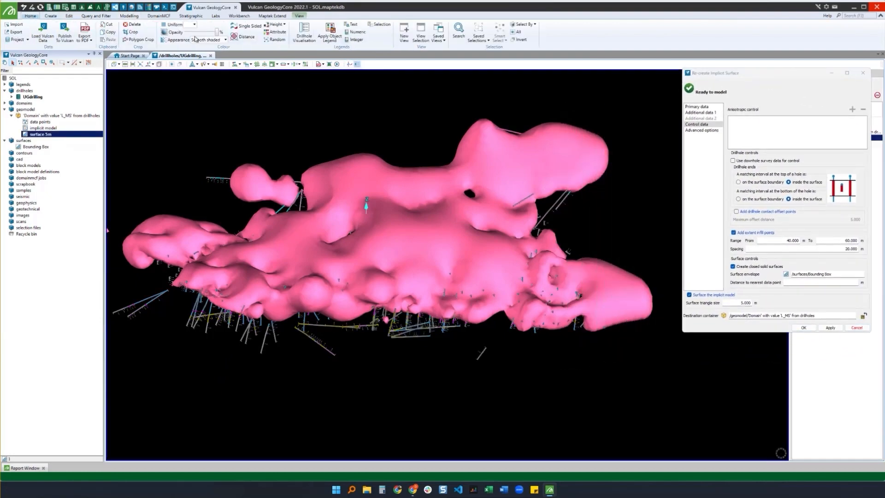
left_click(202, 33)
left_click(435, 375)
- Examine how the translucent surface encloses the drillhole intervals and check the surface's modelling properties
scroll(419, 267, "up", 2)
middle_click_drag(419, 267, 439, 213)
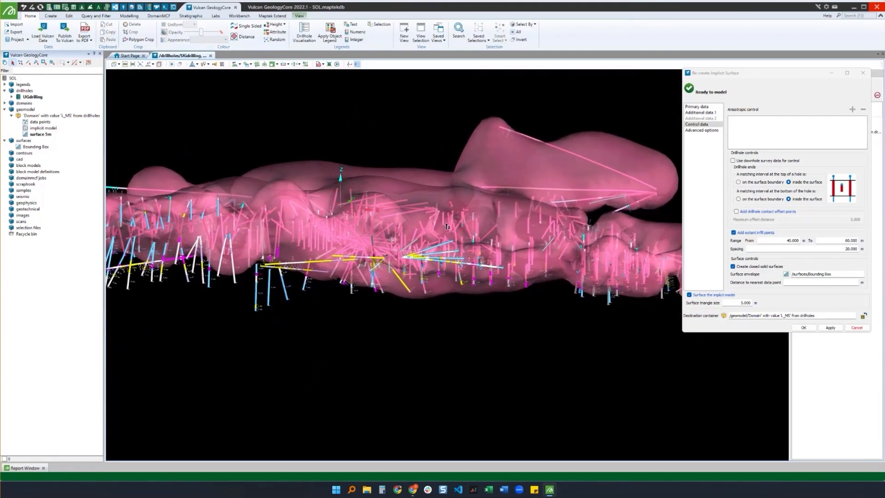
scroll(416, 244, "up", 5)
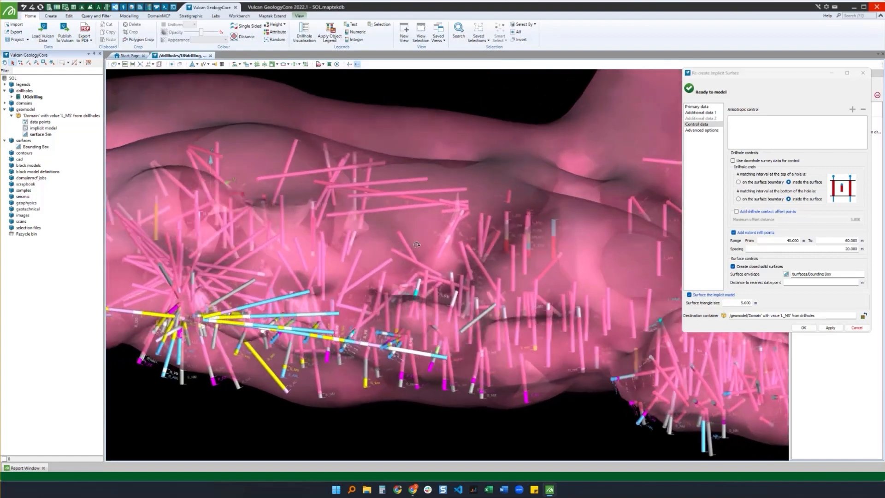
middle_click_drag(417, 244, 426, 233)
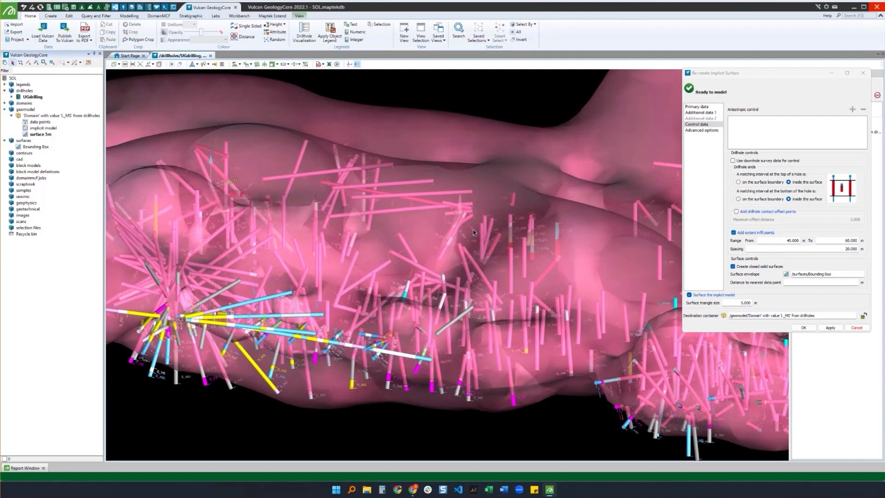
mouse_move(428, 239)
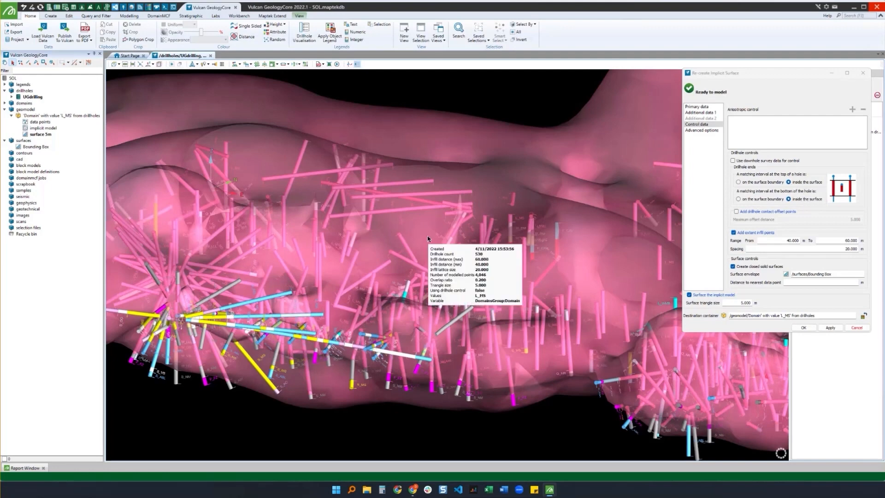
scroll(427, 239, "down", 1)
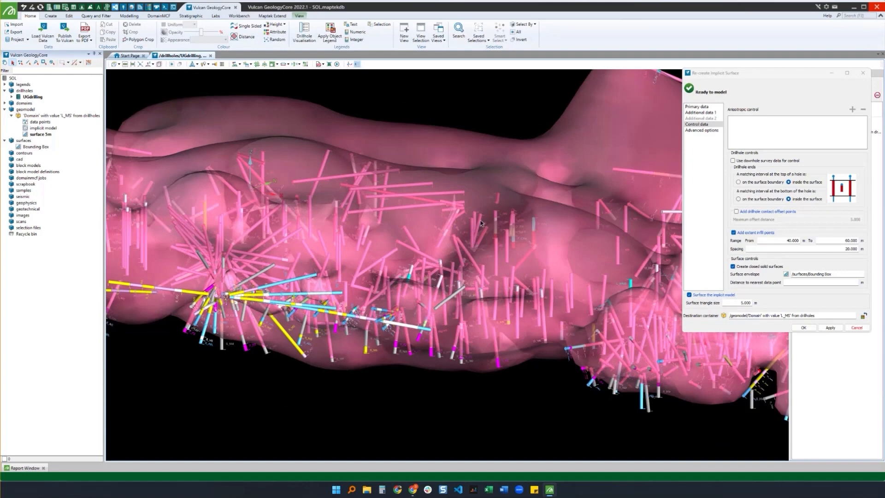
mouse_move(481, 223)
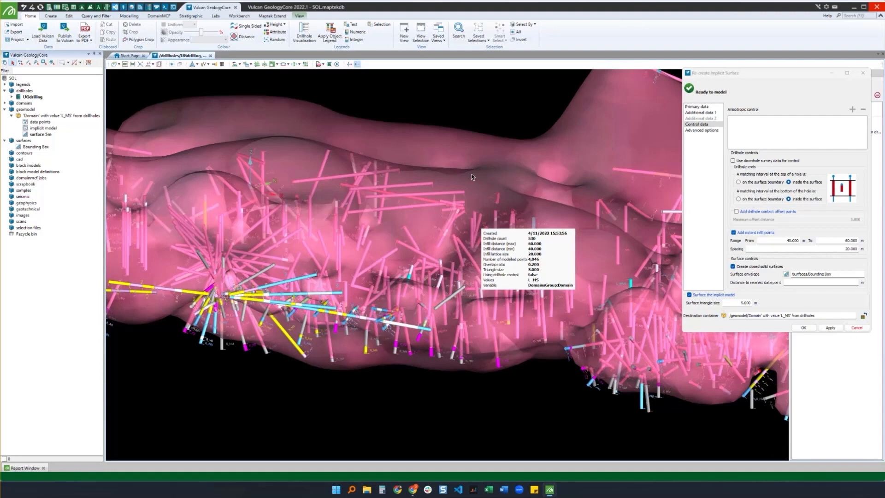
- Set matching intervals at the top and bottom of holes to lie on the surface boundary and re-create the surface
left_click(761, 183)
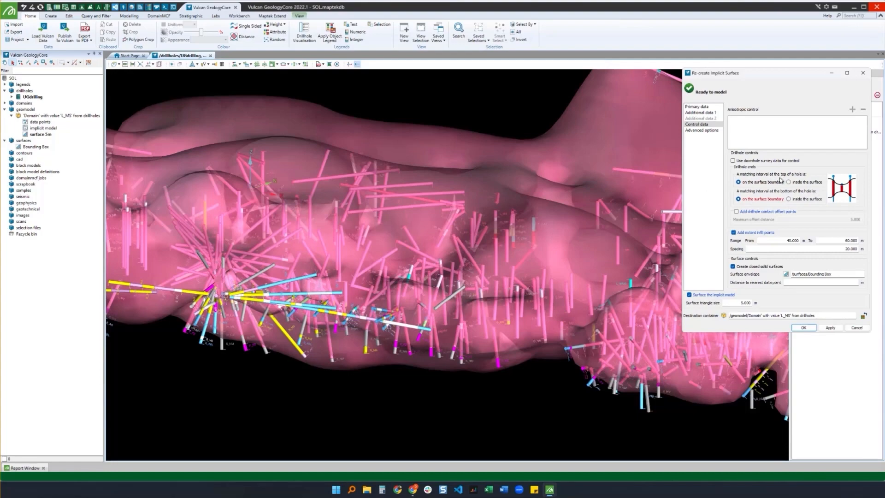
left_click(830, 328)
scroll(477, 228, "down", 3)
mouse_move(439, 237)
right_mouse_down()
mouse_move(454, 265)
mouse_move(489, 293)
mouse_move(454, 236)
right_mouse_up()
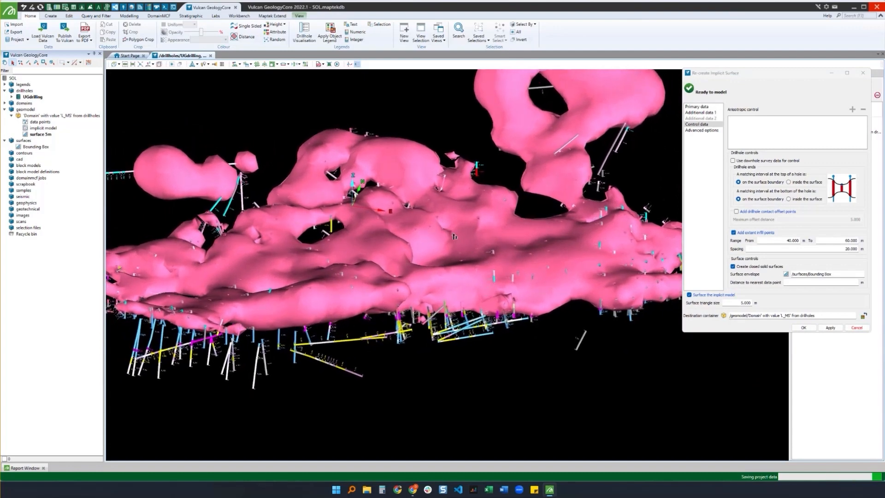
- Make the re-created surface semi-transparent again so the drillholes inside it can be inspected
left_click(494, 238)
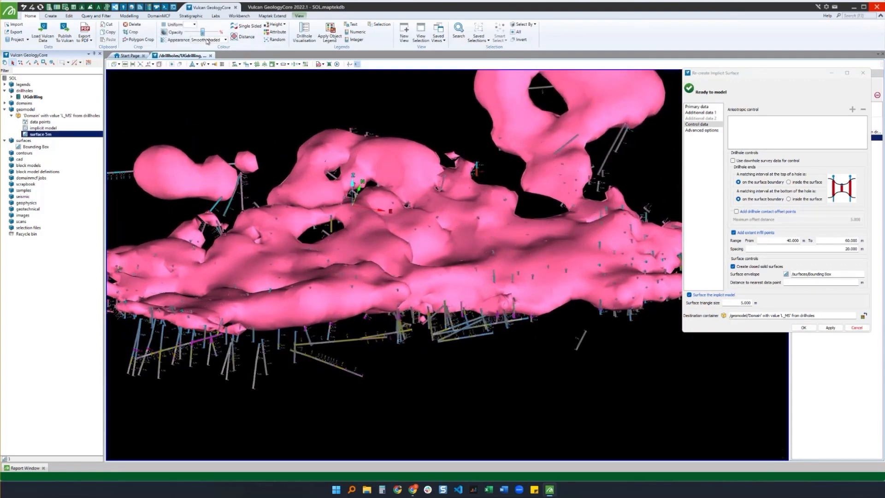
left_click(489, 176)
right_click_drag(492, 212, 448, 241)
scroll(474, 235, "up", 3)
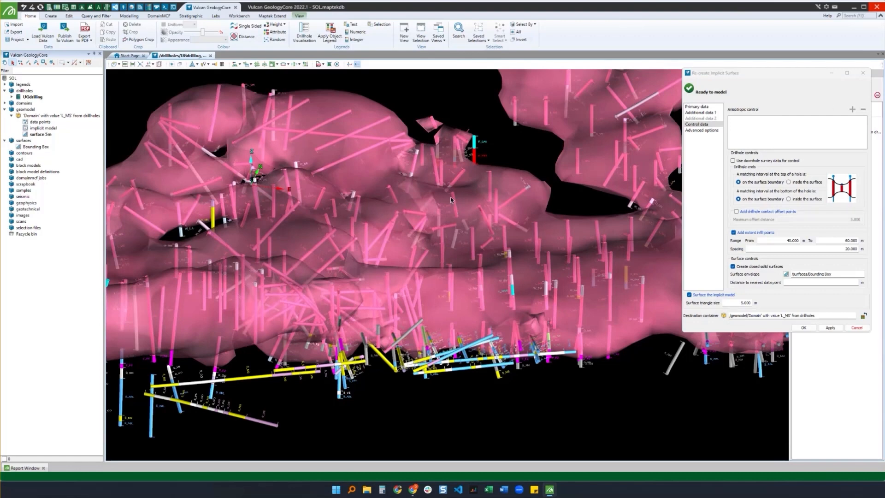
- Set the centre of rotation on the middle of the pink surface
mouse_move(537, 207)
scroll(465, 198, "down", 3)
right_click_drag(465, 197, 453, 139)
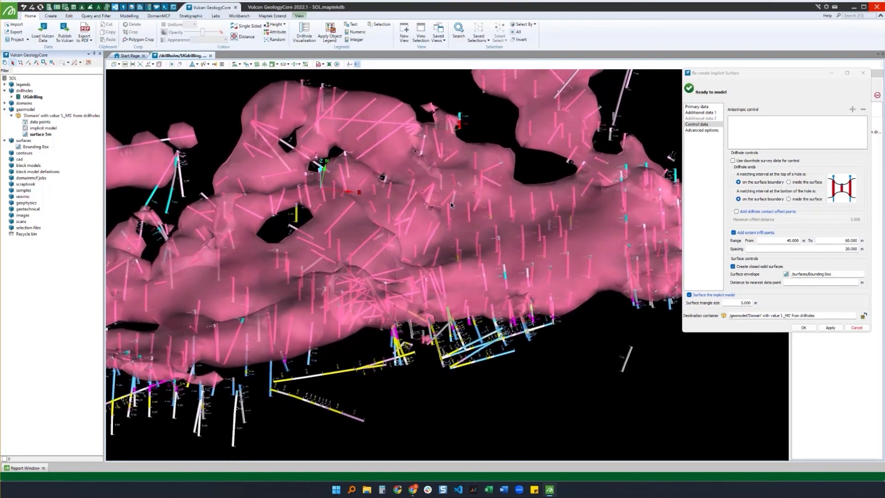
key("c")
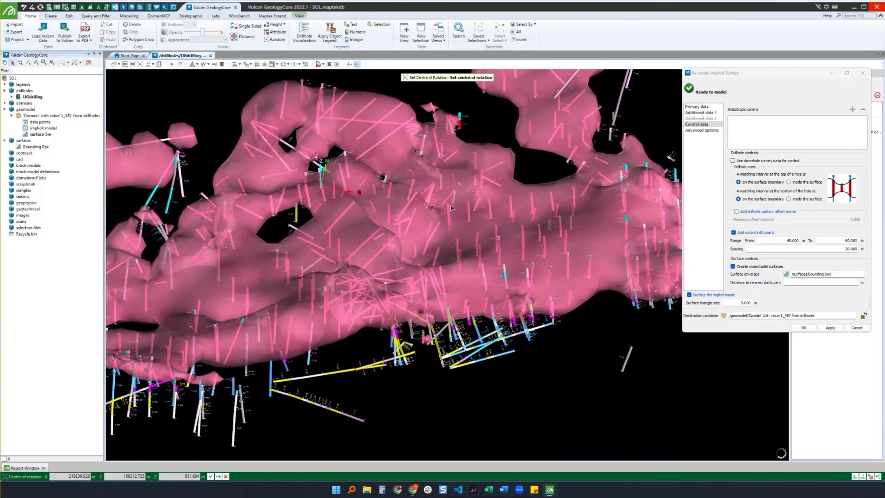
left_click(445, 213)
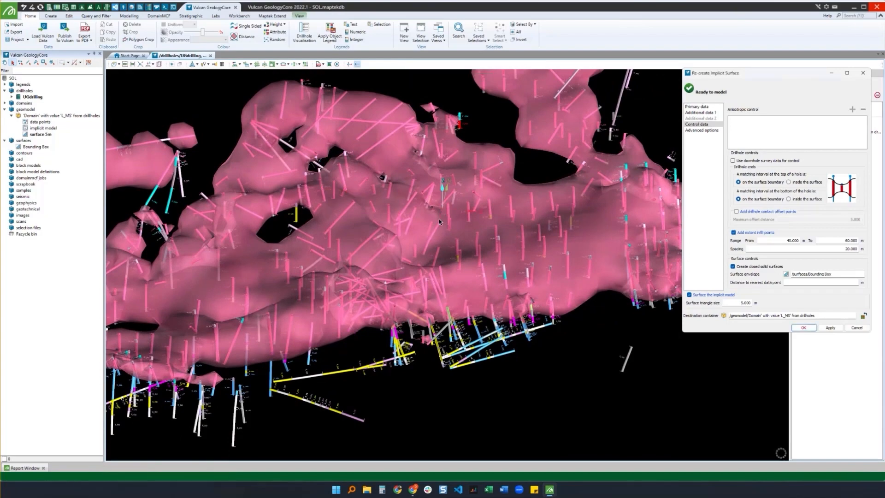
- Start a new ellipsoid at the middle of the pink surface with relative lengths of 0.5 for semi-major and 0.3 for minor
scroll(449, 206, "up", 5)
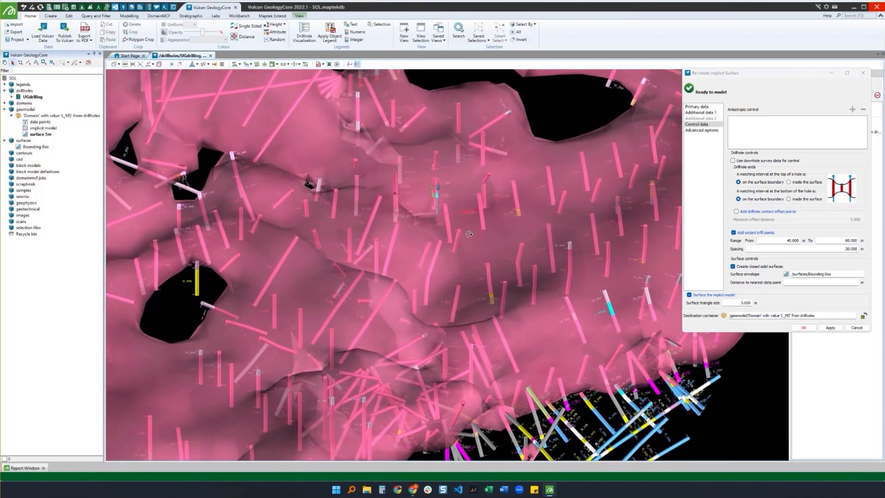
right_click_drag(469, 235, 454, 228)
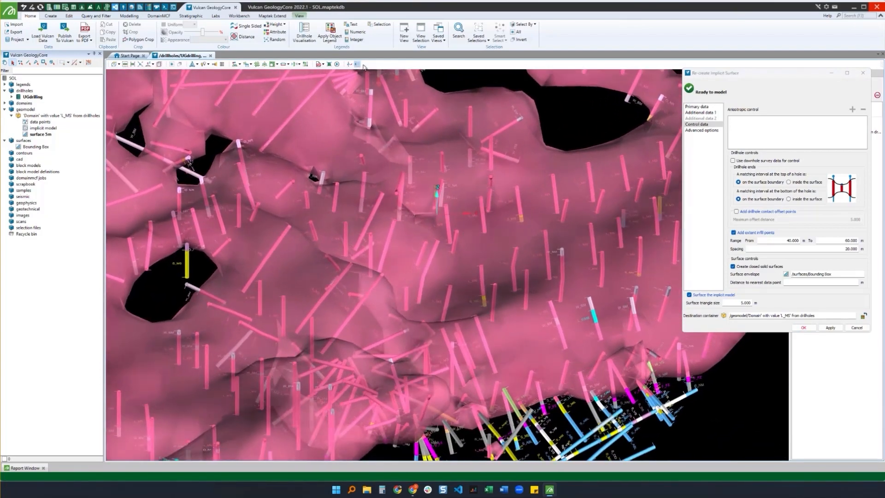
left_click(130, 16)
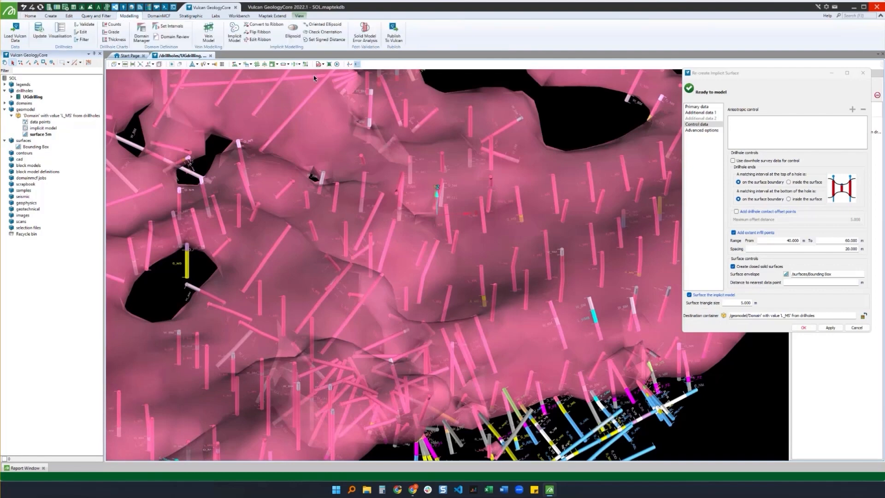
left_click(292, 34)
scroll(458, 222, "up", 3)
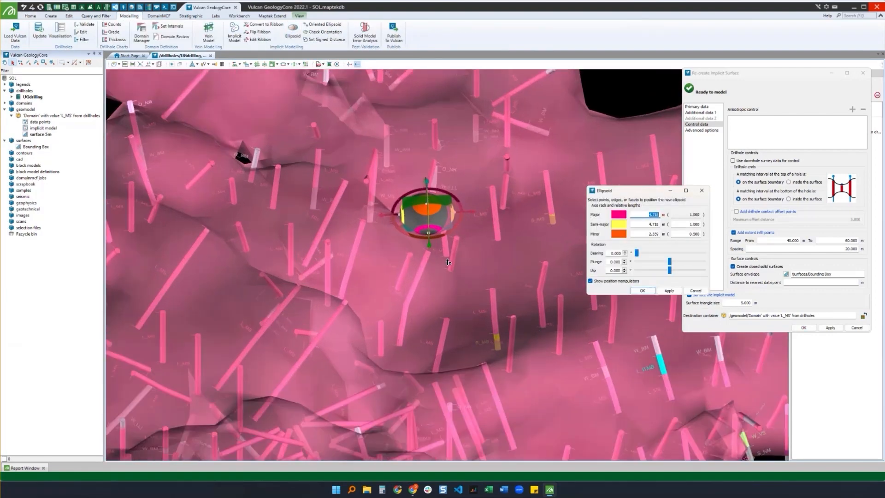
mouse_move(445, 260)
right_mouse_down()
mouse_move(410, 229)
mouse_move(433, 249)
right_mouse_up()
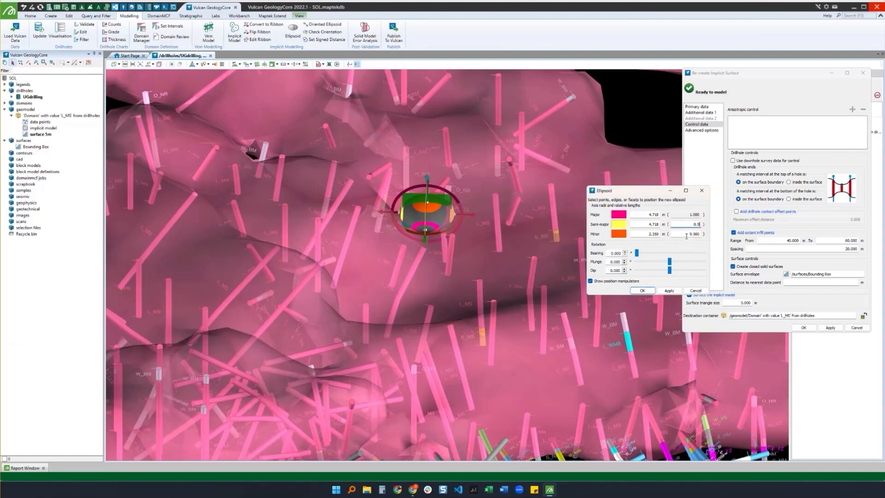
key("Tab")
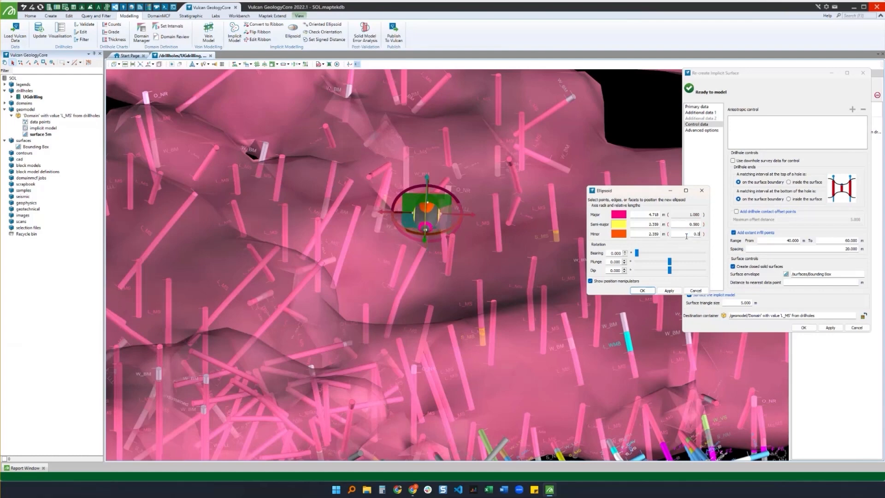
type("0.3")
left_click(687, 224)
- Rotate the ellipsoid about its vertical axis to a bearing of 45°
left_click_drag(450, 271, 414, 265)
right_click_drag(414, 265, 397, 272)
scroll(364, 276, "down", 6)
scroll(407, 267, "up", 2)
scroll(408, 266, "up", 5)
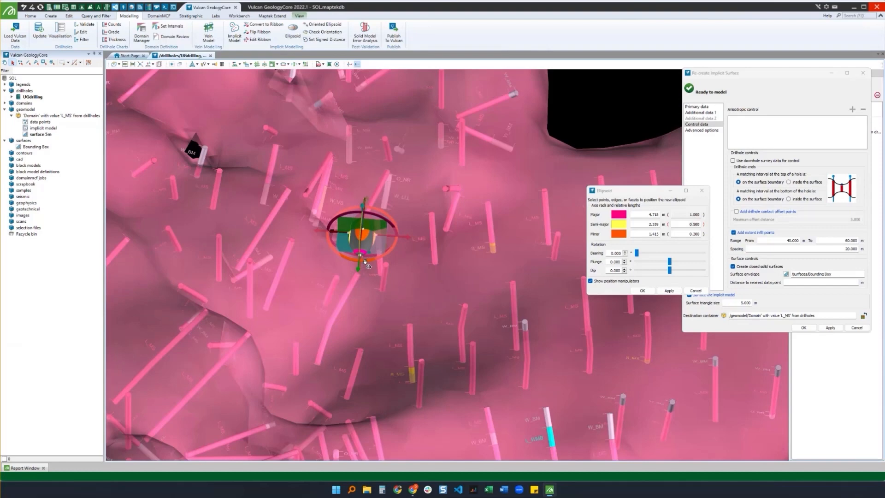
left_click_drag(365, 262, 338, 258)
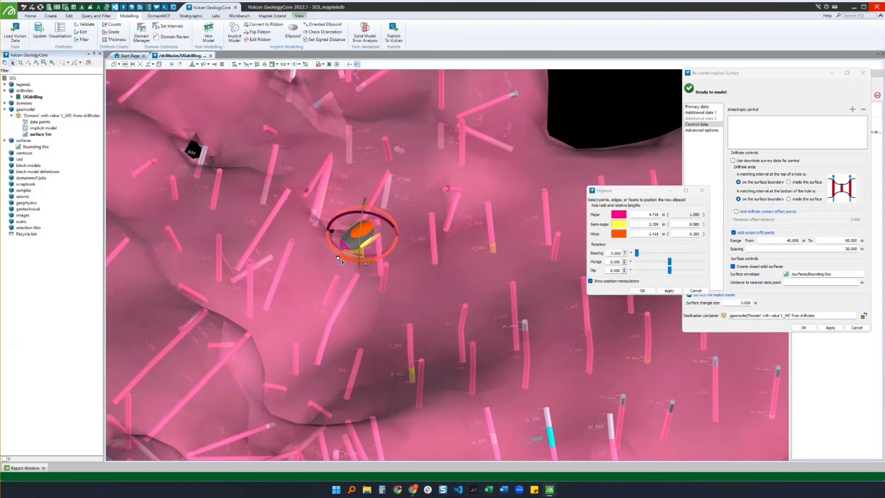
scroll(396, 314, "down", 5)
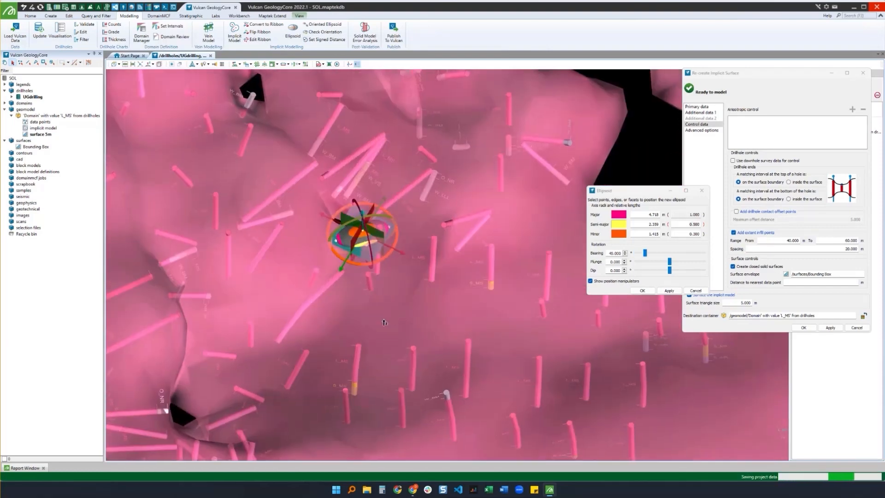
- Compare the ellipsoid with the overall surface trend, rotate it to a bearing of 60° and create it
left_click_drag(394, 327, 555, 284)
scroll(427, 264, "down", 5)
scroll(422, 265, "up", 8)
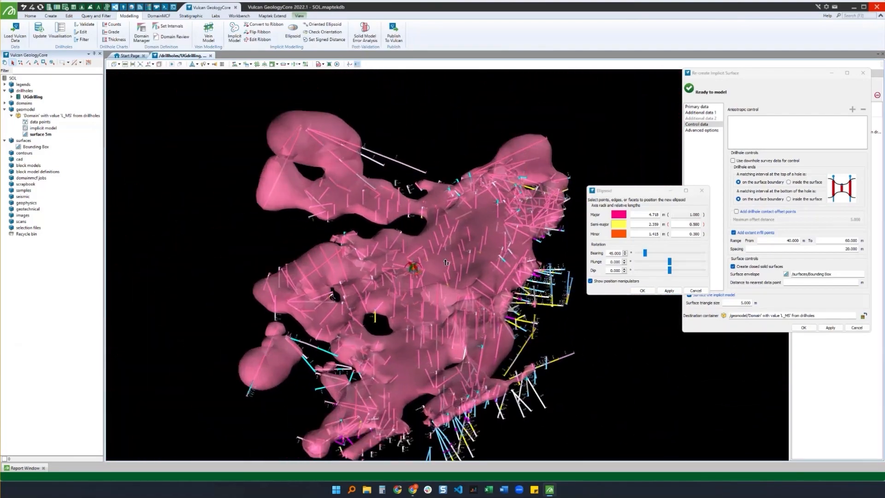
scroll(400, 292, "up", 5)
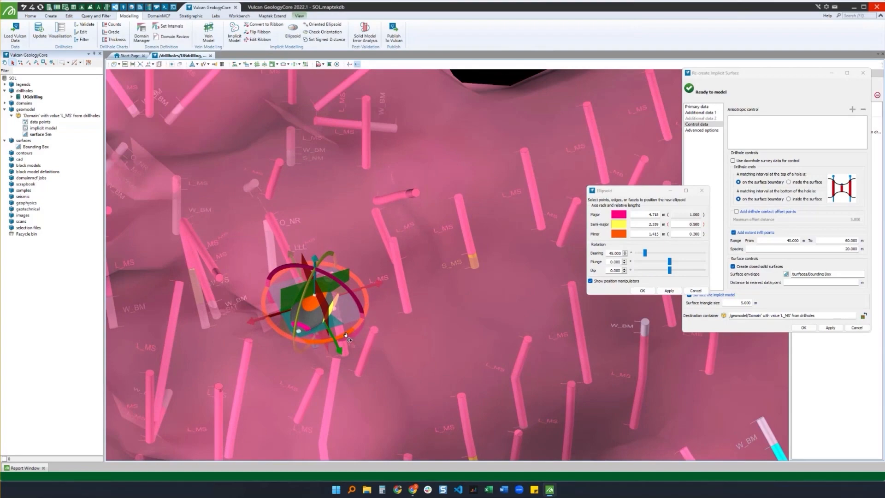
left_click_drag(346, 335, 333, 341)
right_click_drag(387, 349, 410, 369)
scroll(354, 305, "down", 6)
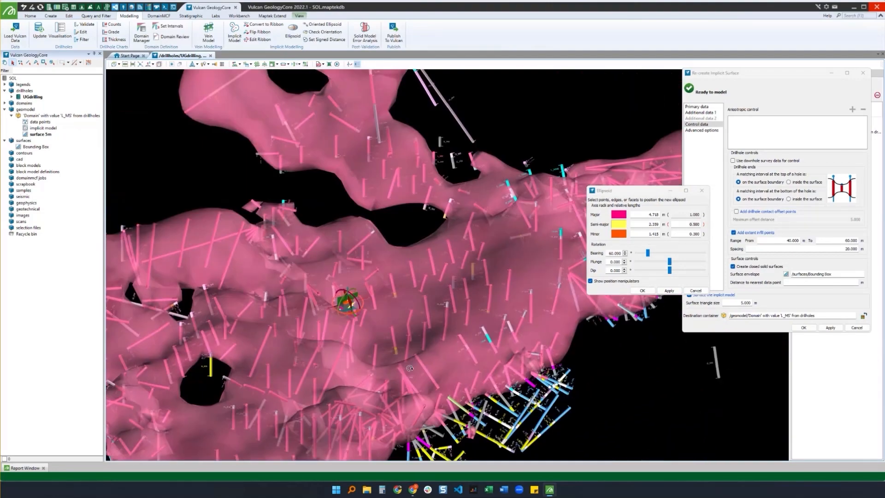
left_click(644, 290)
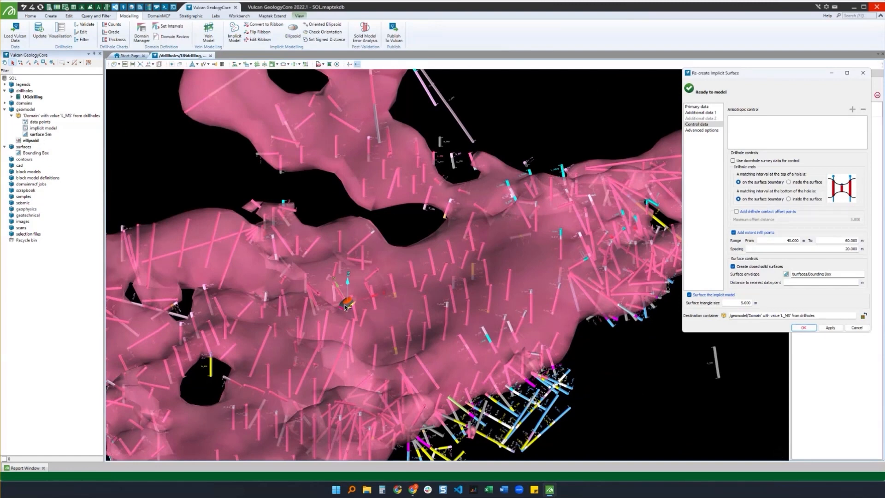
- Add the ellipsoid as the anisotropic control and re-create the implicit surface
left_click_drag(346, 307, 761, 138)
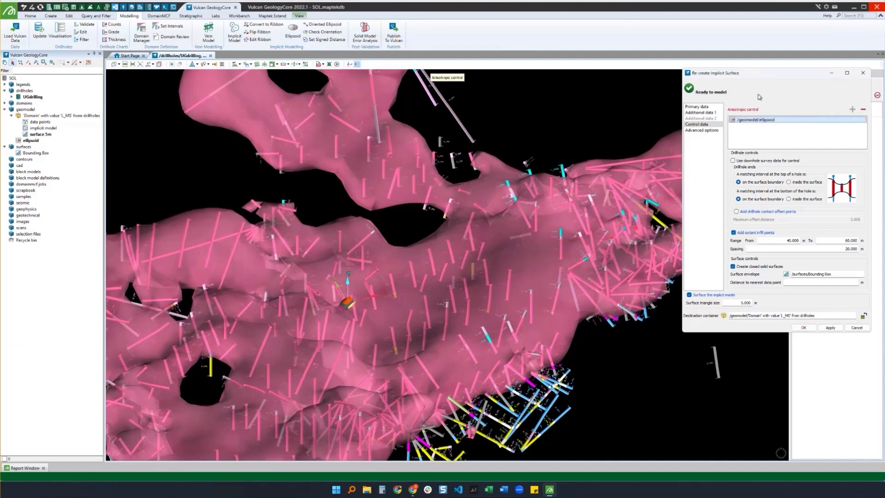
left_click(830, 328)
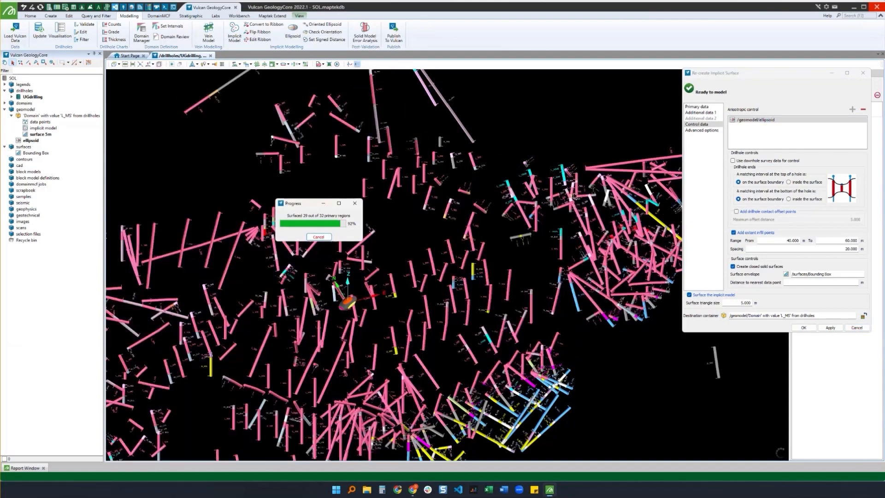
- Examine the shape and continuity of the anisotropic surface and the holes left in it around the drillhole intervals
scroll(451, 189, "down", 3)
mouse_move(451, 188)
right_mouse_down()
mouse_move(401, 224)
mouse_move(375, 261)
mouse_move(376, 168)
mouse_move(459, 235)
mouse_move(454, 200)
right_mouse_up()
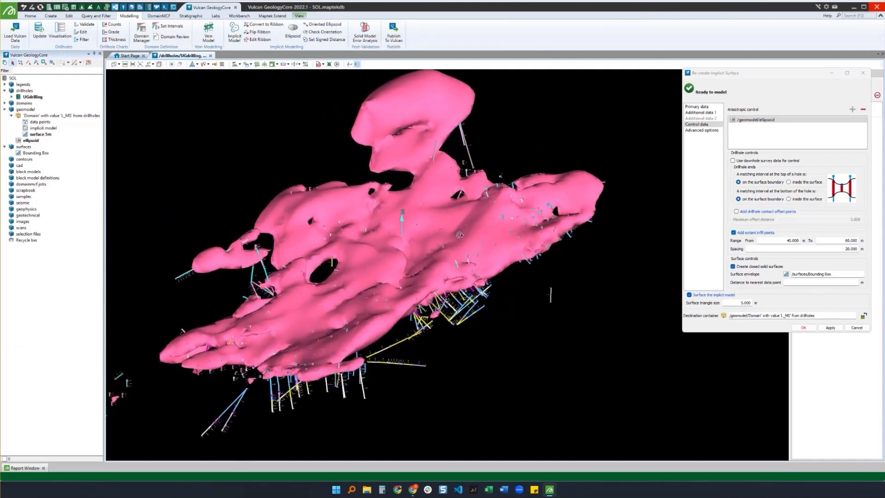
scroll(453, 200, "up", 10)
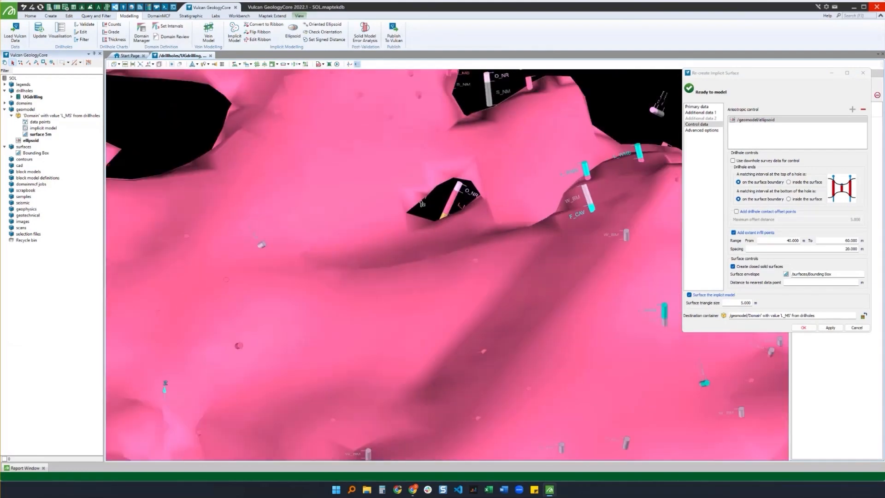
scroll(421, 204, "down", 6)
scroll(590, 253, "up", 4)
scroll(601, 242, "down", 4)
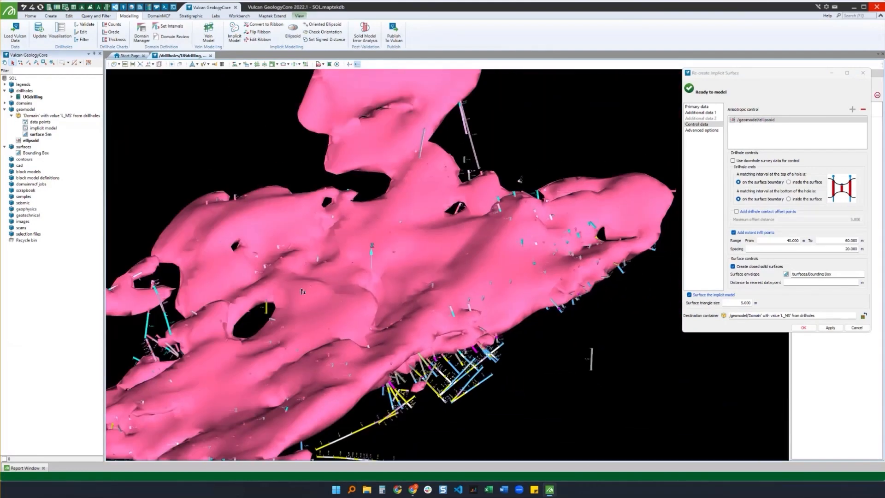
scroll(259, 308, "up", 5)
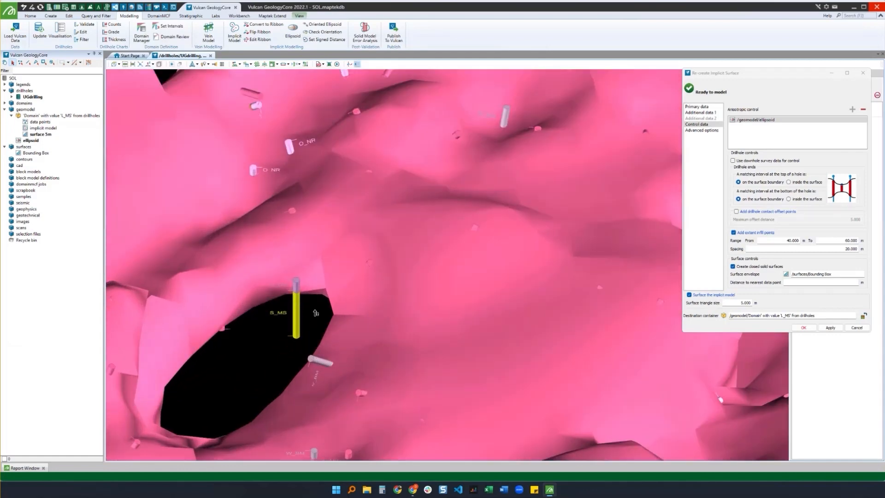
scroll(345, 267, "down", 7)
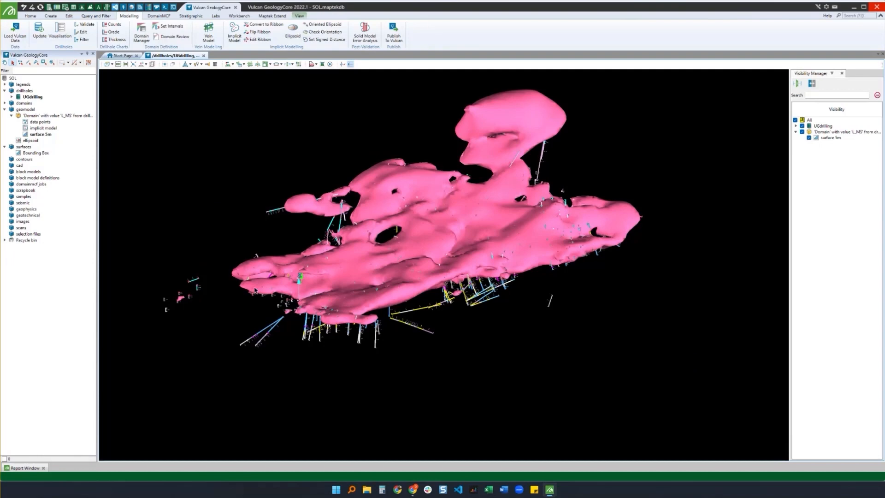
- Draw a line from the L_MS/S_VS contact at the surface's lower edge across the gap to the small isolated surface fragment
scroll(299, 288, "up", 10)
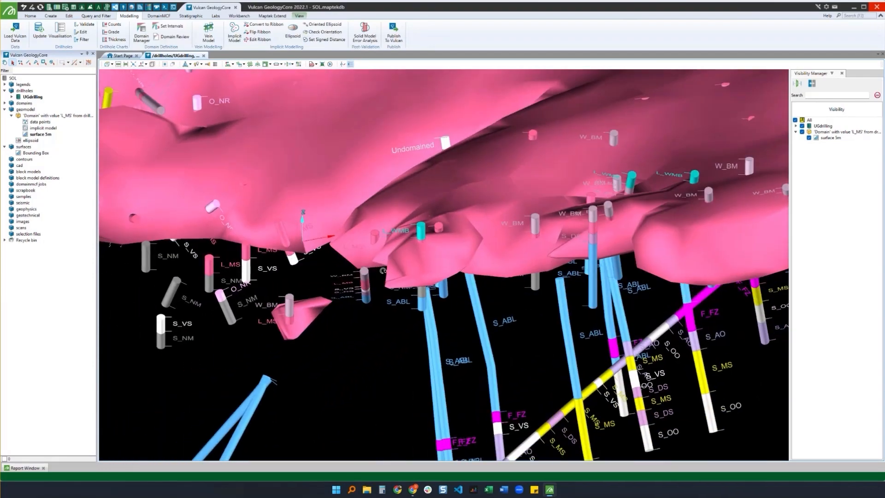
left_click_drag(383, 270, 359, 235)
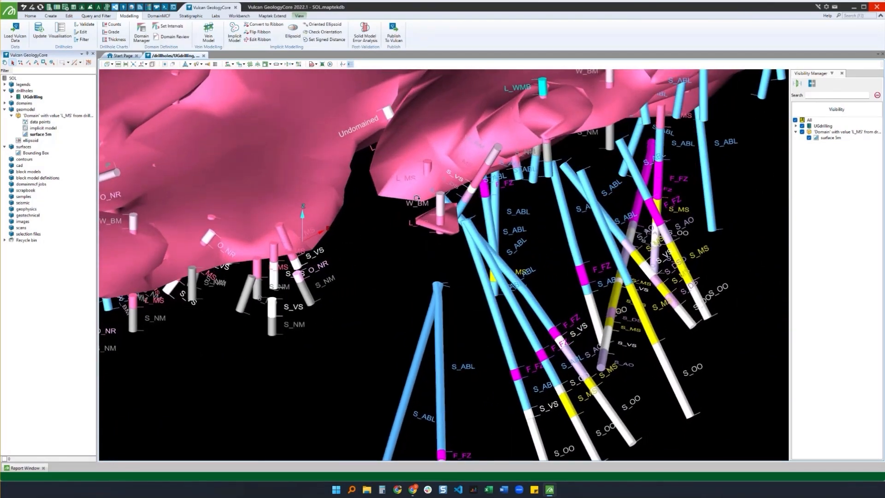
left_click_drag(417, 198, 405, 215)
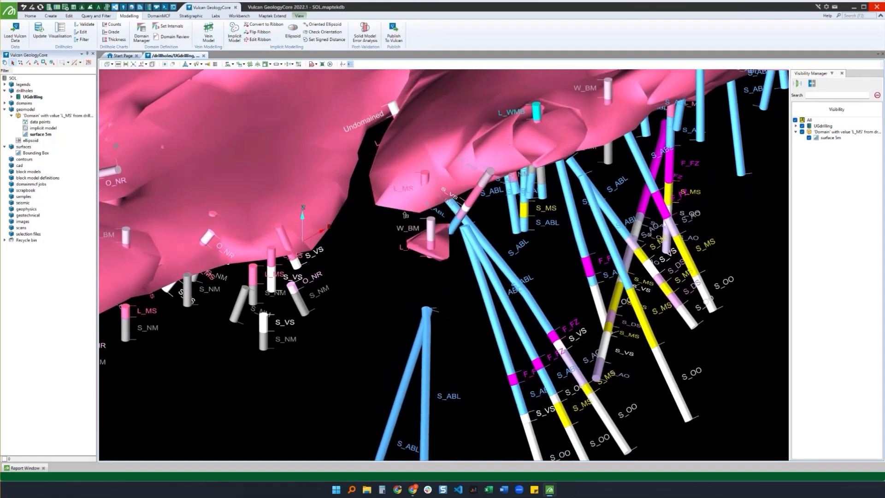
left_click(50, 15)
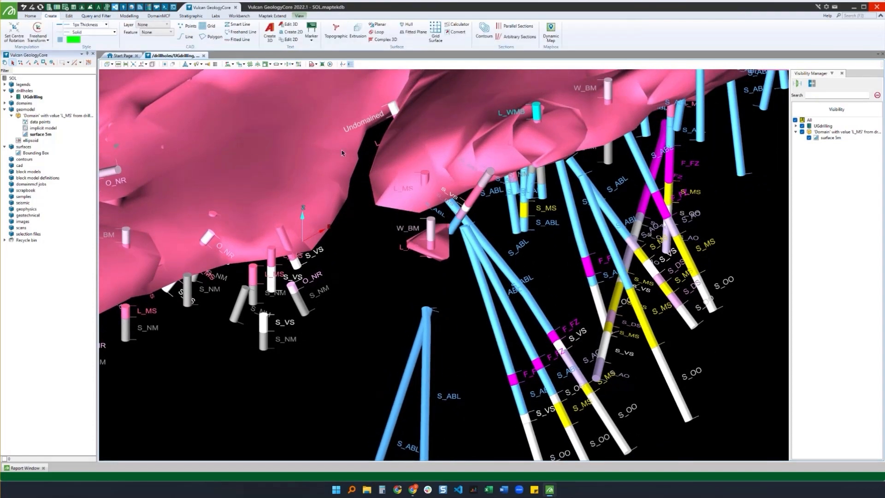
left_click(187, 37)
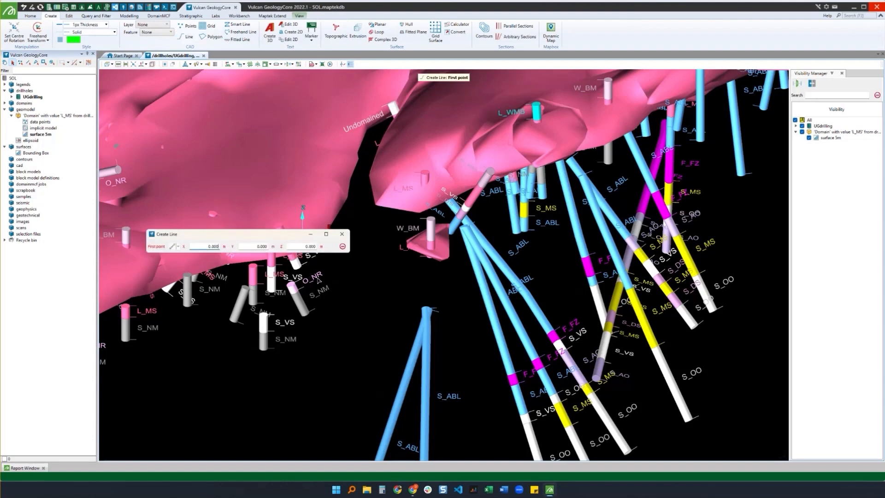
left_click_drag(270, 237, 265, 140)
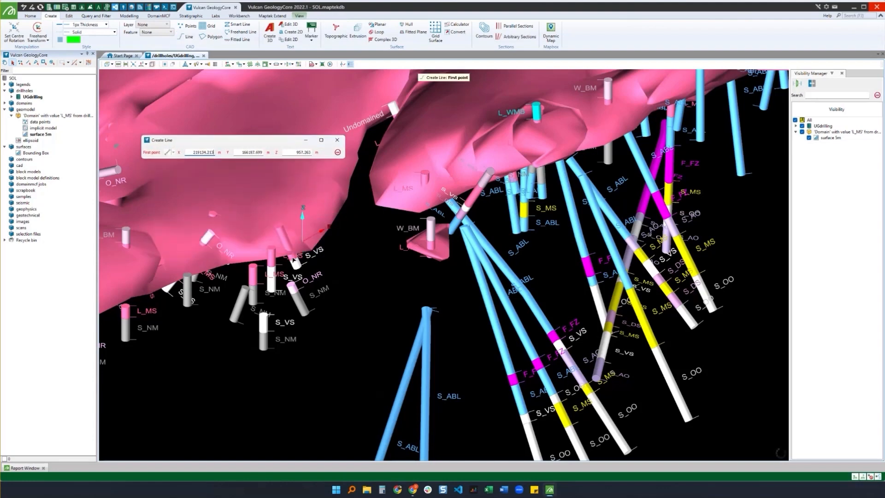
scroll(294, 260, "up", 3)
left_click(293, 261)
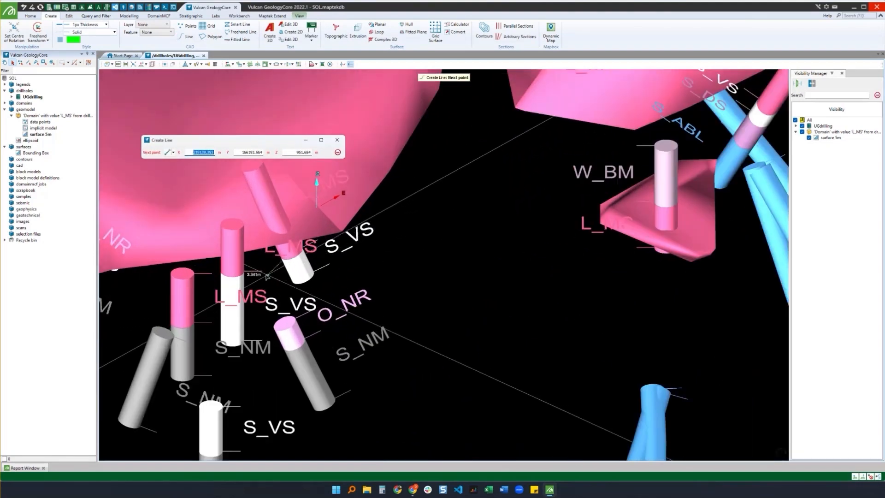
scroll(261, 283, "down", 2)
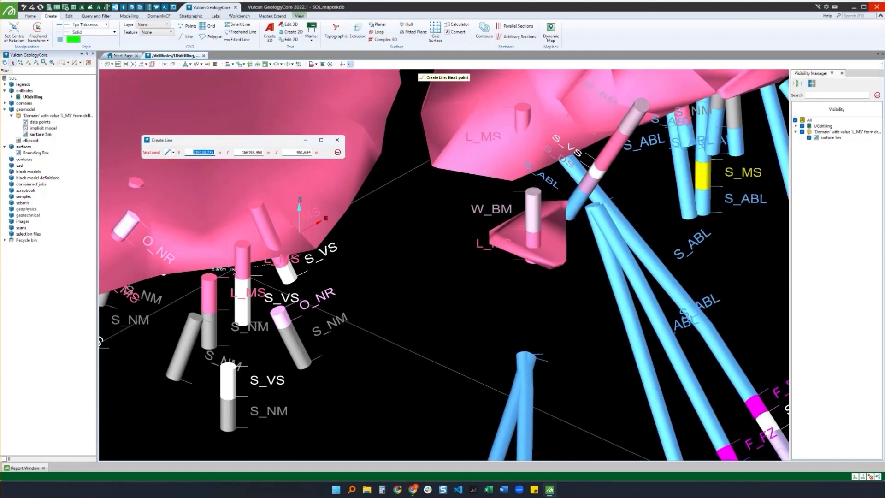
right_click_drag(483, 152, 426, 142)
left_click(427, 144)
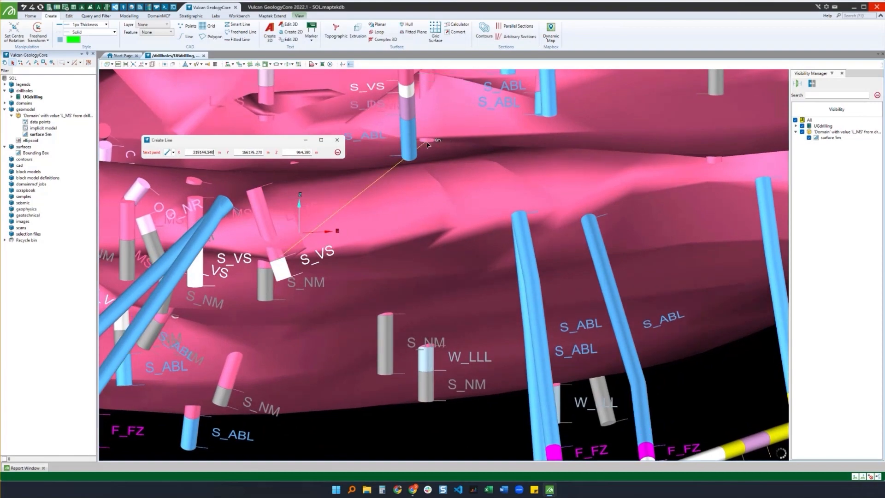
right_click(413, 259)
- Select the cad container holding the new line and subdivide the line's edge with 6 subdivisions per edge
scroll(383, 228, "down", 4)
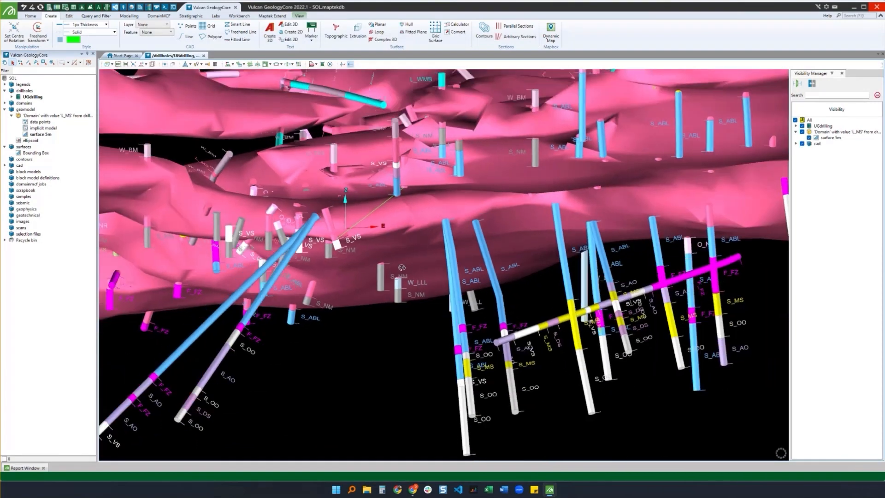
right_click_drag(383, 229, 417, 243)
left_click_drag(408, 215, 391, 192)
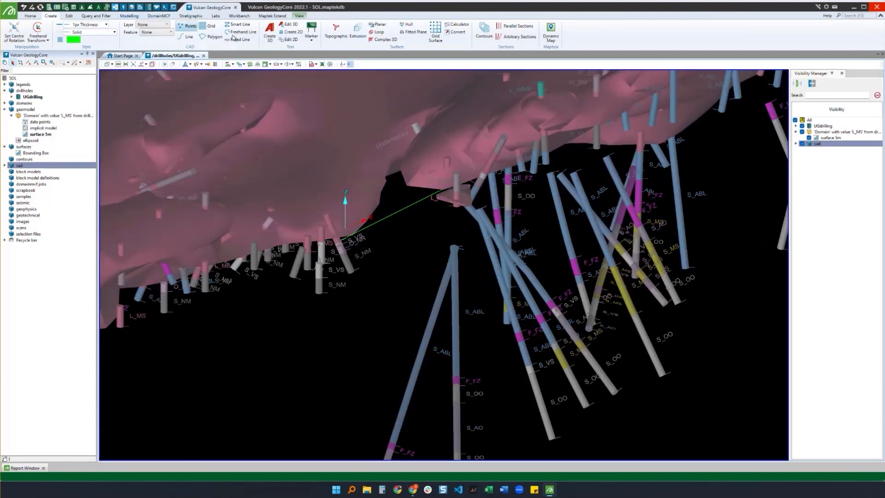
left_click(69, 16)
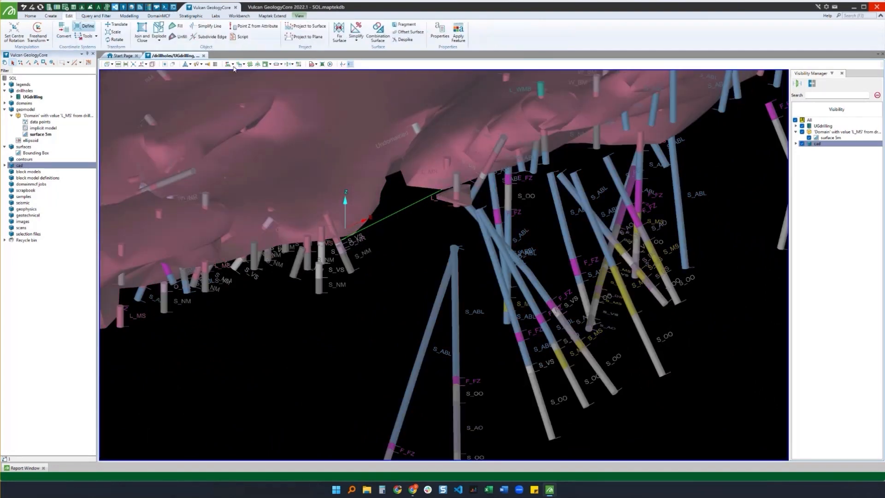
left_click(210, 37)
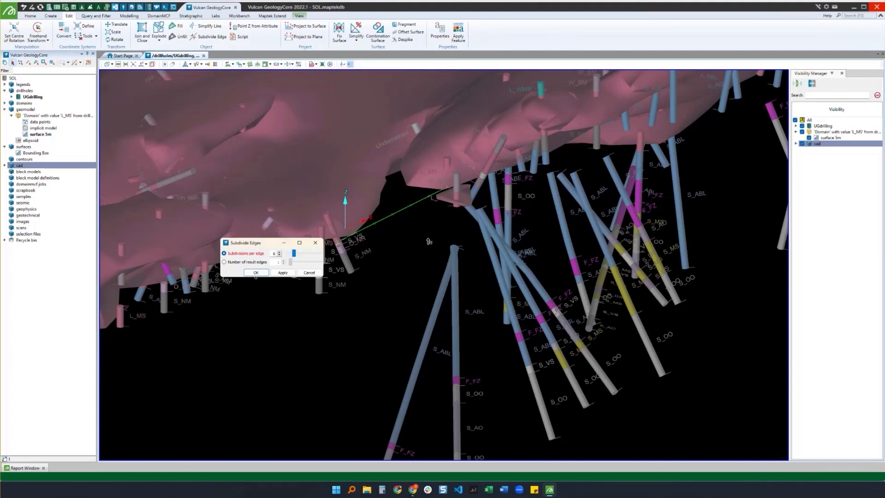
mouse_move(429, 242)
right_mouse_down()
mouse_move(475, 231)
mouse_move(415, 249)
right_mouse_up()
left_click(256, 274)
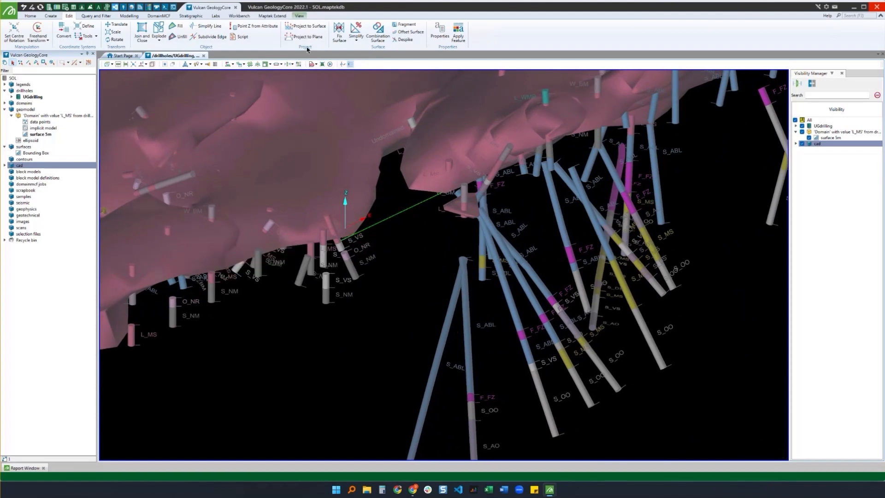
- Convert the subdivided line in the cad container to a ribbon
left_click(5, 165)
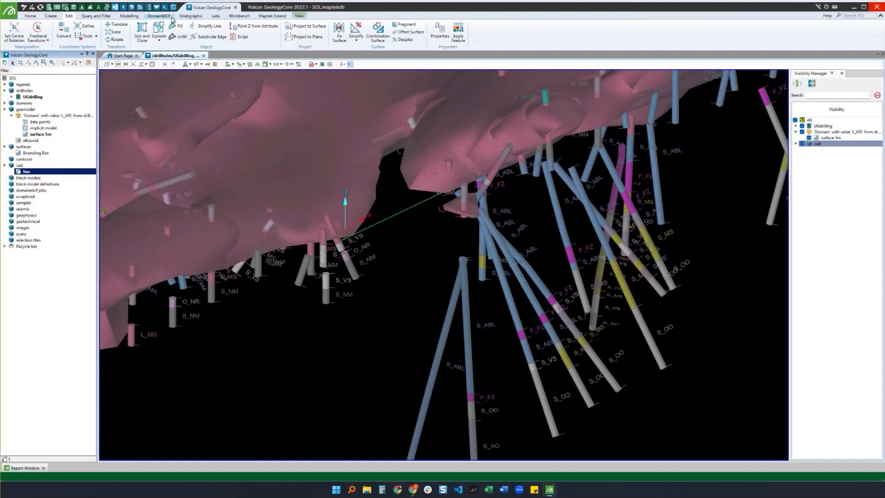
left_click(129, 15)
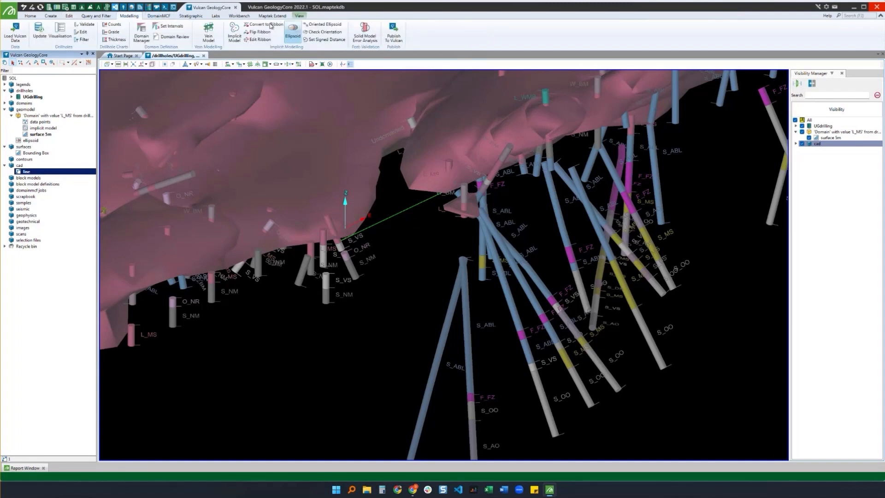
left_click(259, 27)
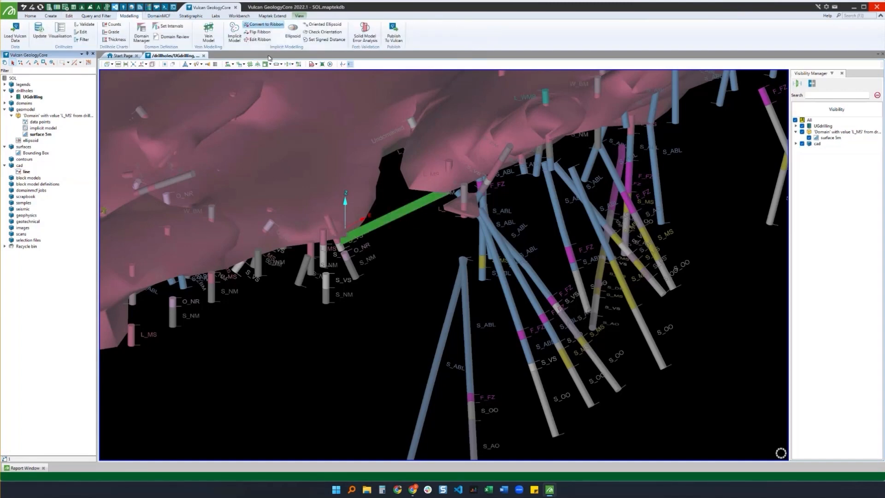
left_click_drag(466, 245, 328, 275)
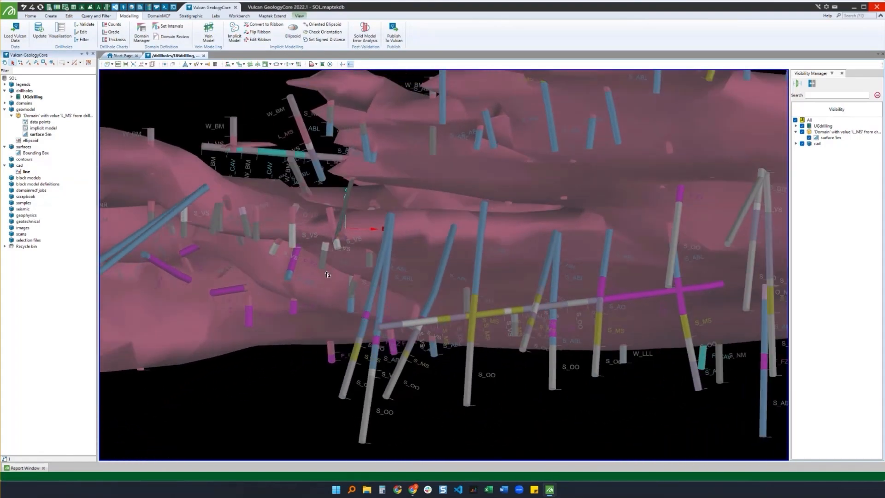
left_click_drag(353, 221, 392, 253)
- Edit the ribbon's orientation, rotating it about its long axis to follow the surface trend across the gap
left_click(386, 232)
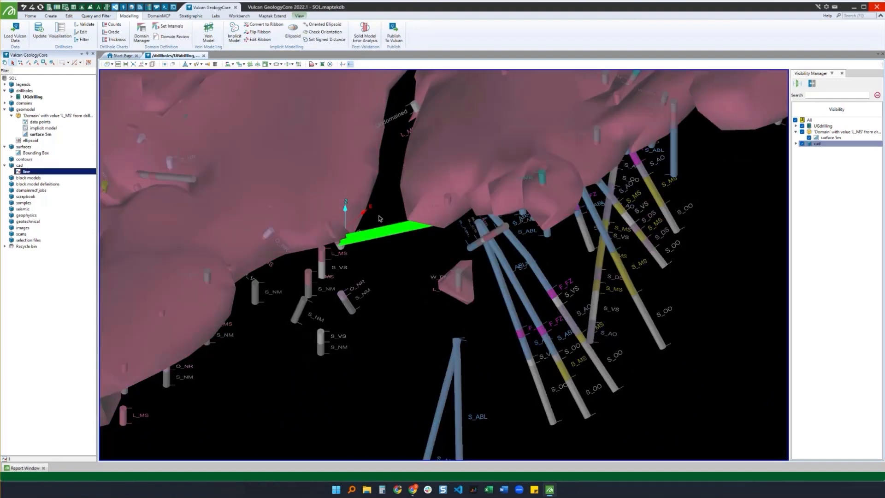
left_click(257, 39)
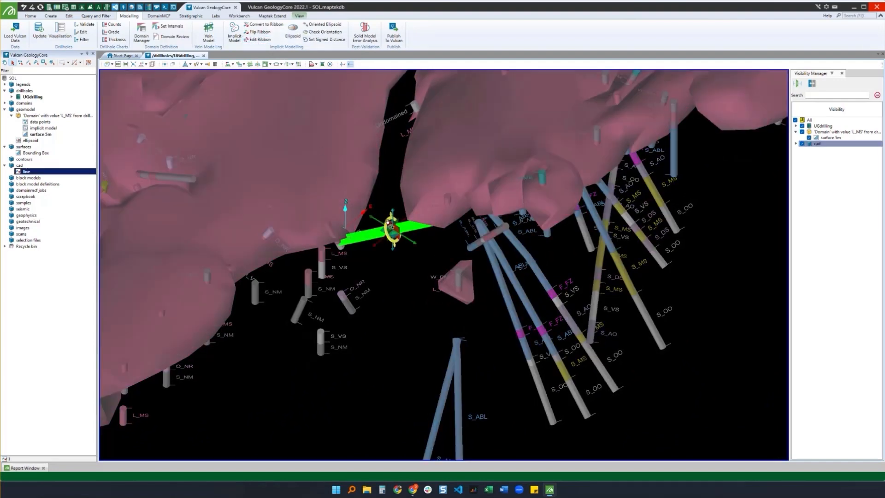
scroll(388, 221, "up", 4)
right_click_drag(414, 241, 394, 232)
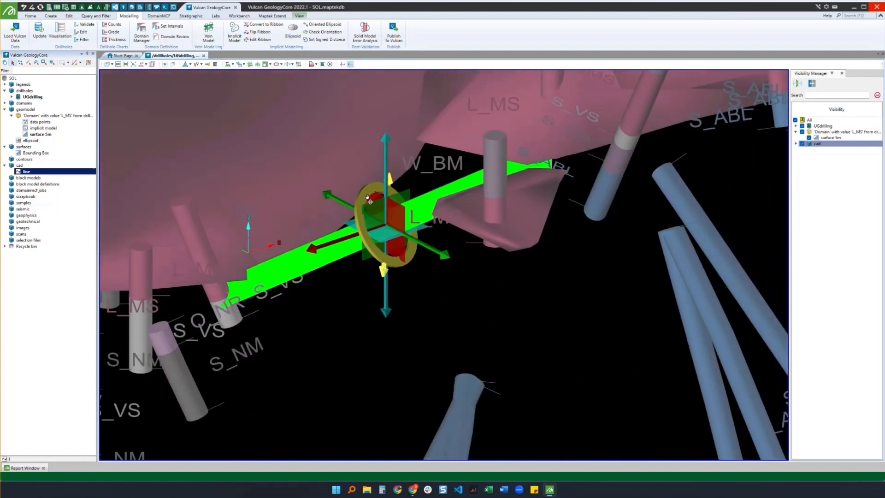
left_click_drag(368, 197, 364, 198)
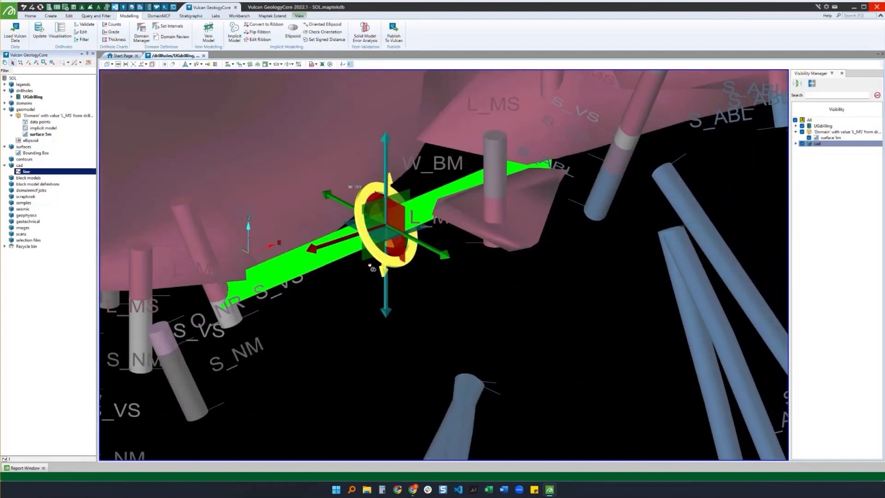
left_click_drag(372, 268, 372, 270)
scroll(406, 221, "down", 3)
right_click_drag(406, 221, 386, 214)
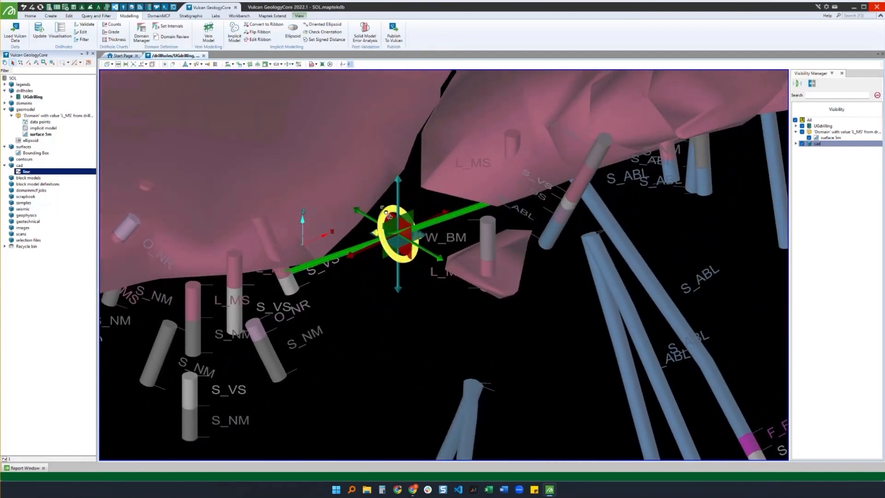
left_click_drag(381, 233, 383, 231)
right_click_drag(398, 233, 330, 215)
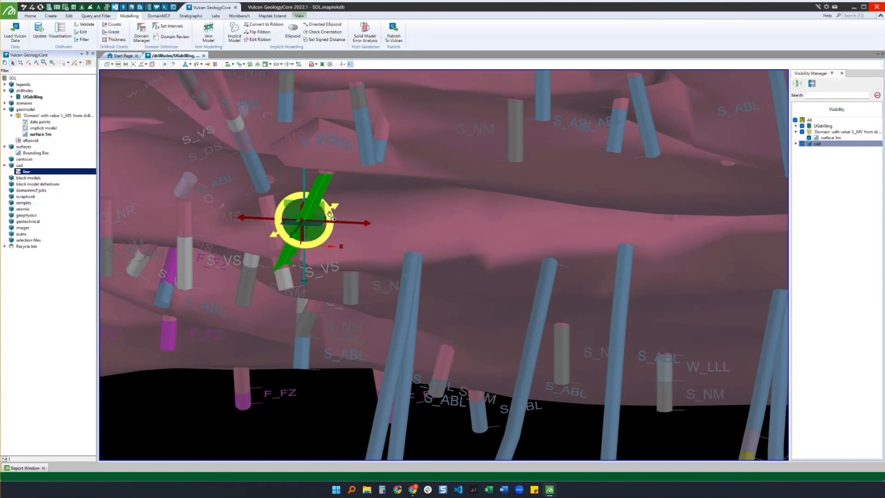
left_click_drag(332, 227, 328, 213)
scroll(329, 213, "down", 5)
right_click_drag(352, 231, 419, 281)
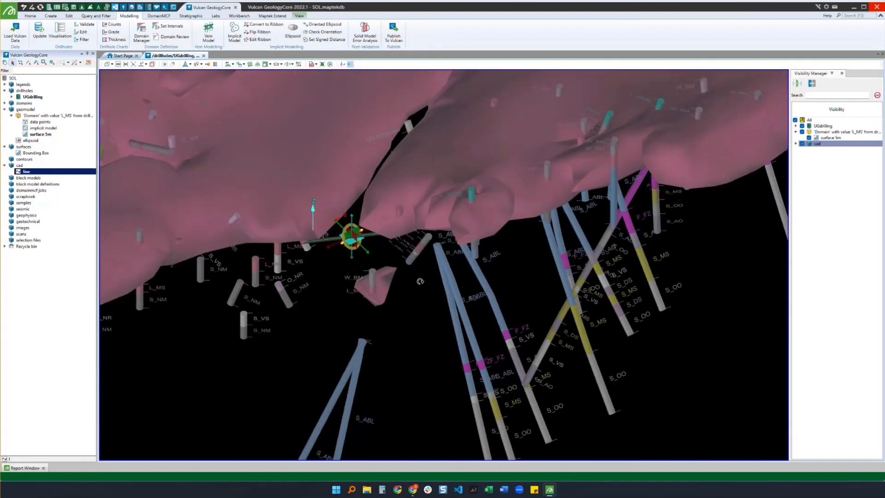
- Re-create the implicit surface with /cad/line as additional data 1, replacing the existing objects in the destination container
scroll(361, 245, "down", 3)
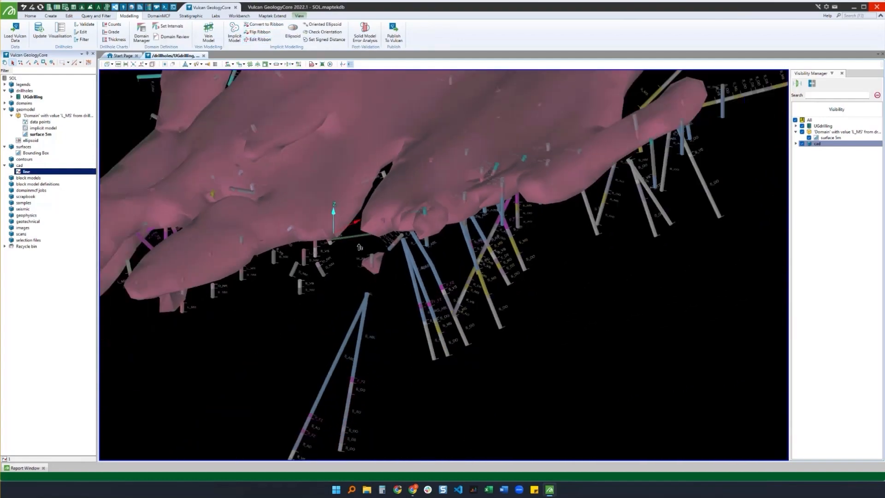
right_click_drag(361, 245, 373, 173)
right_click(385, 176)
right_click(386, 179)
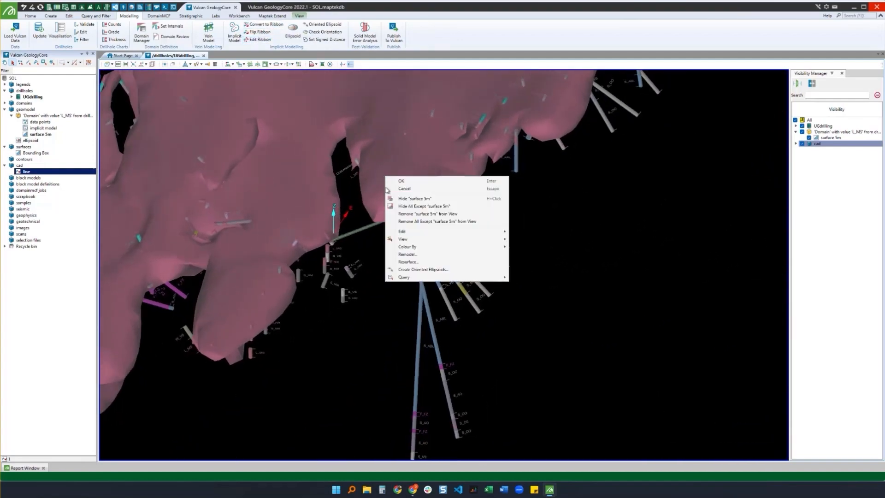
left_click(418, 257)
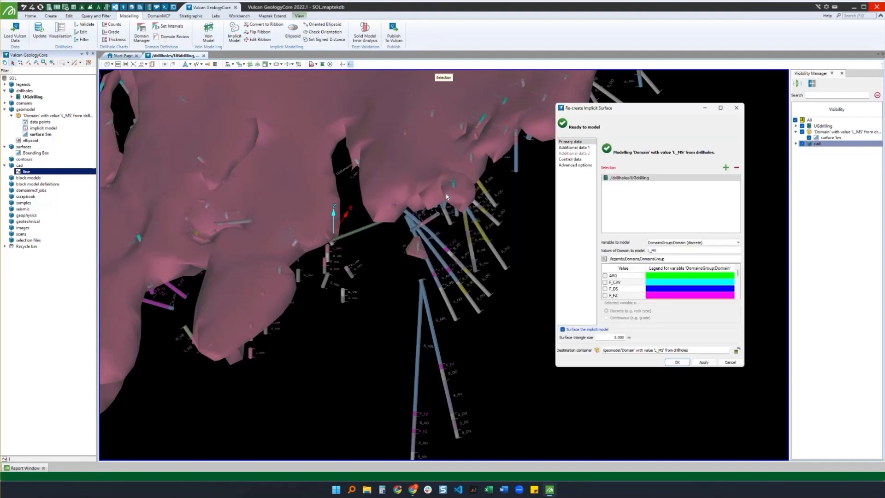
left_click(574, 148)
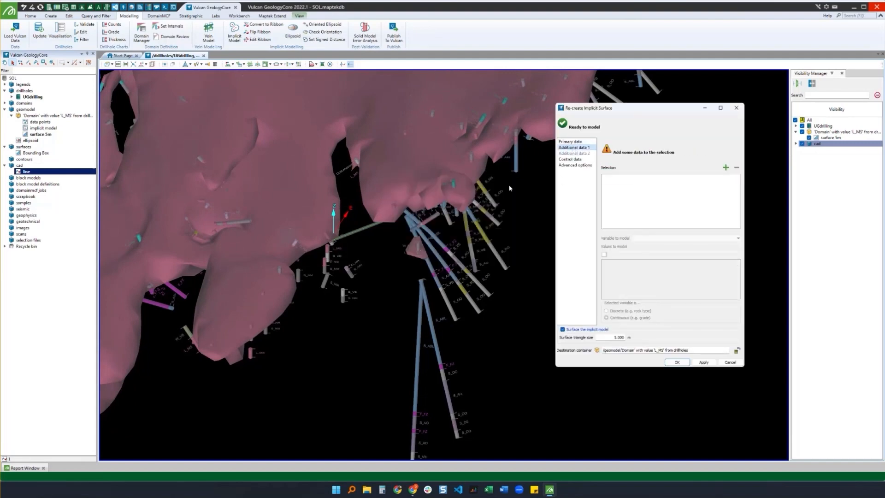
left_click(678, 215)
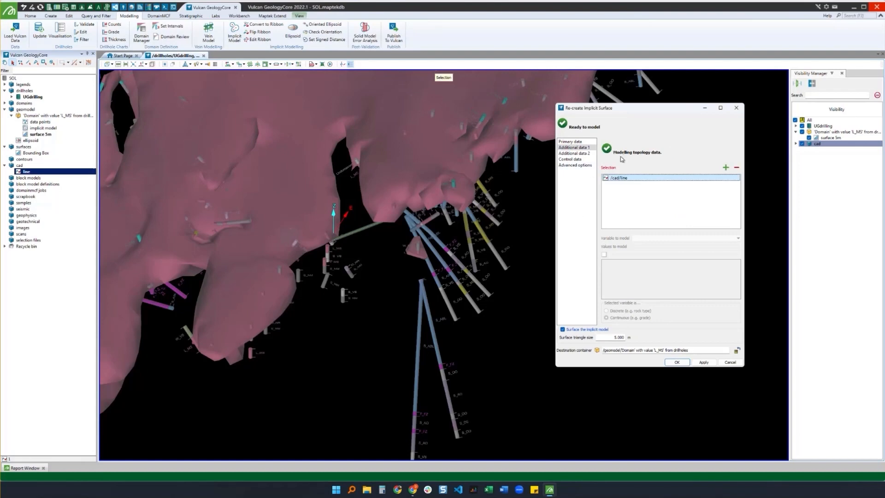
left_click(709, 362)
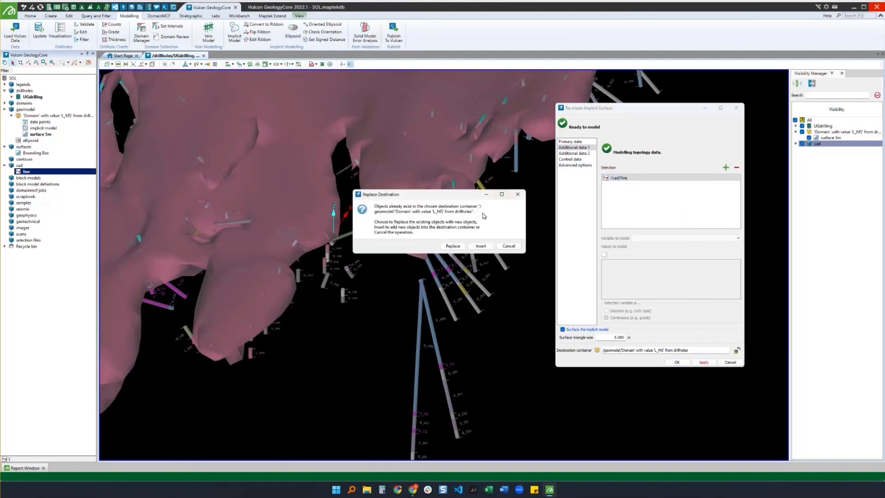
left_click(453, 246)
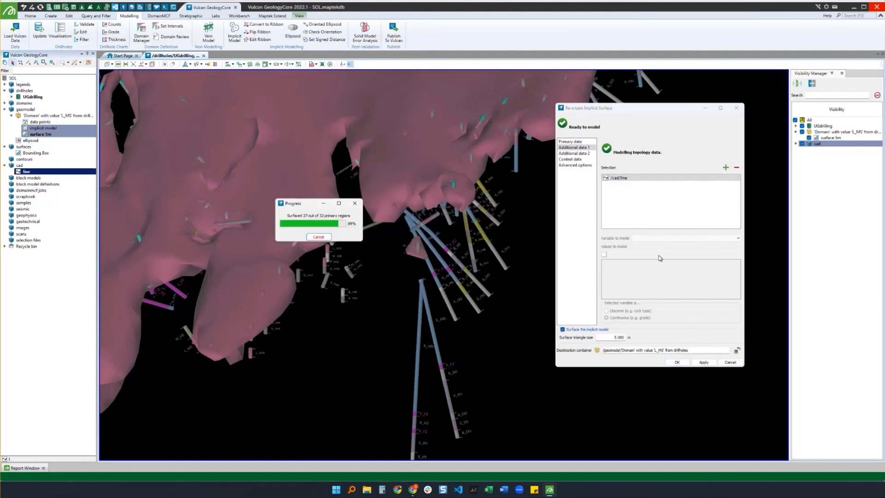
- Examine how the re-created surface bridges the gap at the ribbon and its overall shape, and close the re-create setup
scroll(320, 219, "up", 3)
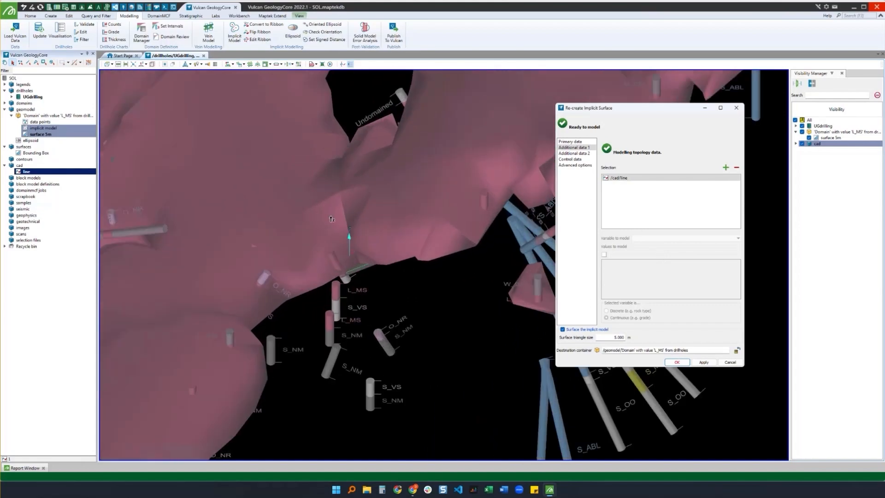
right_click_drag(320, 219, 440, 216)
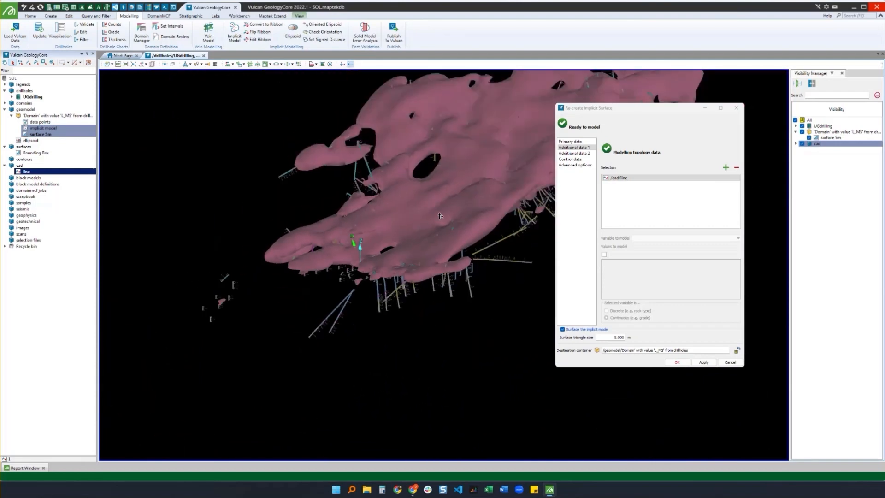
left_click(412, 321)
scroll(318, 309, "down", 5)
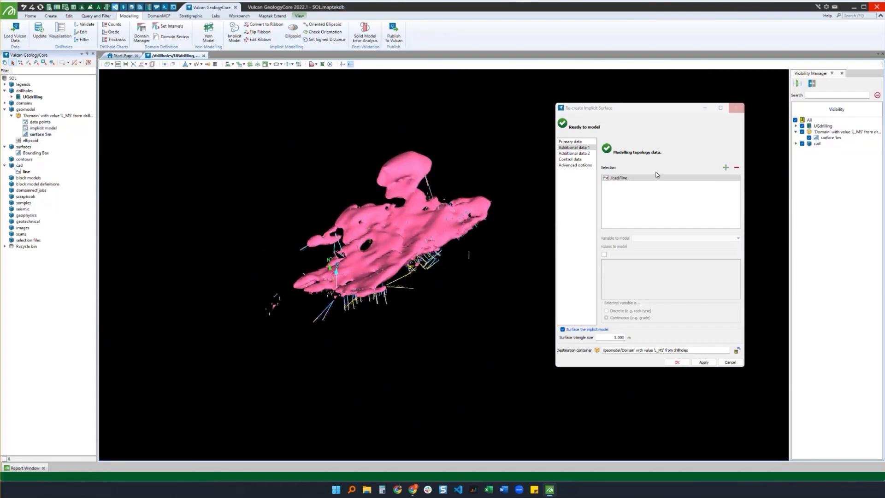
left_click(736, 107)
scroll(362, 255, "up", 5)
right_click_drag(539, 271, 486, 225)
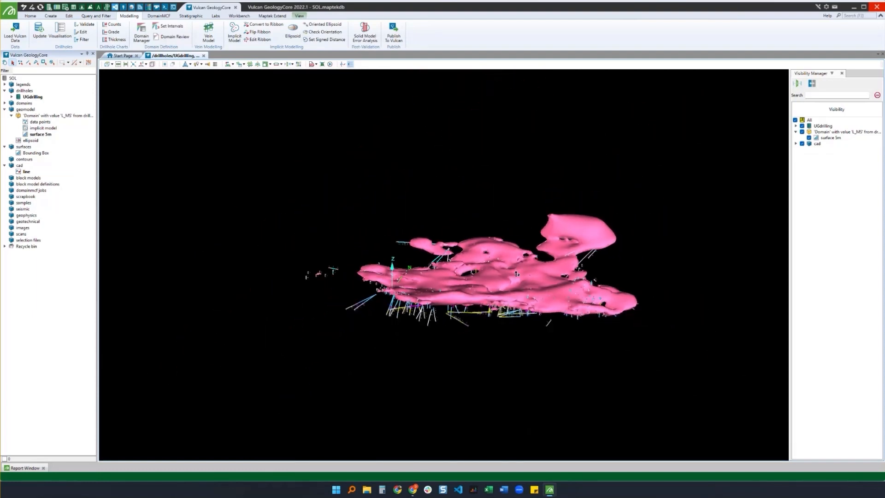
scroll(511, 273, "up", 3)
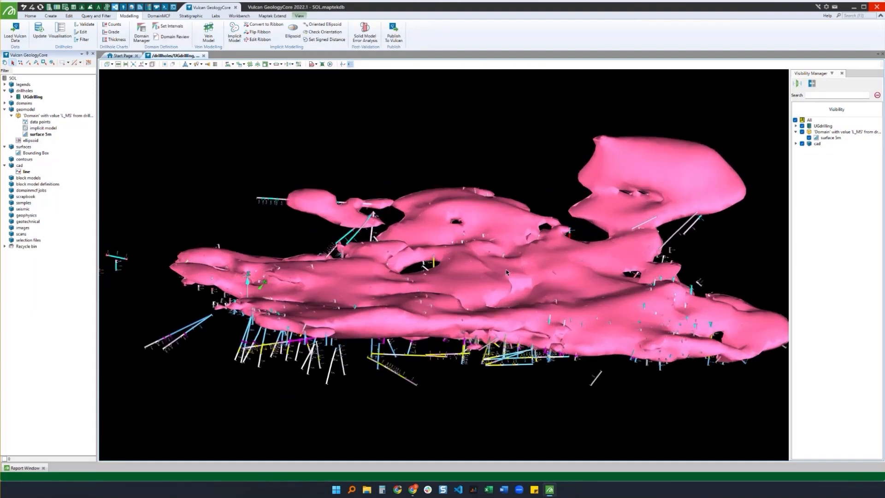
scroll(511, 255, "down", 3)
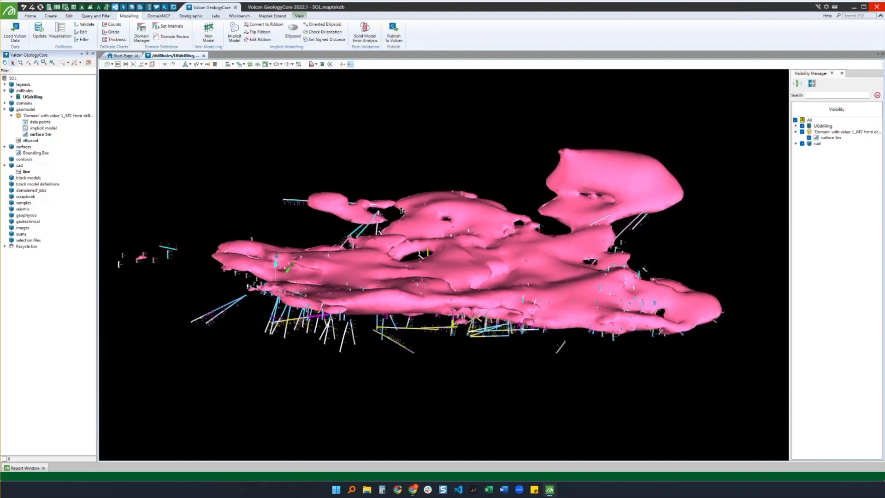
- Remove the 5 m surface and the cad line from the view, leaving only the UGdrilling drillholes
mouse_move(40, 137)
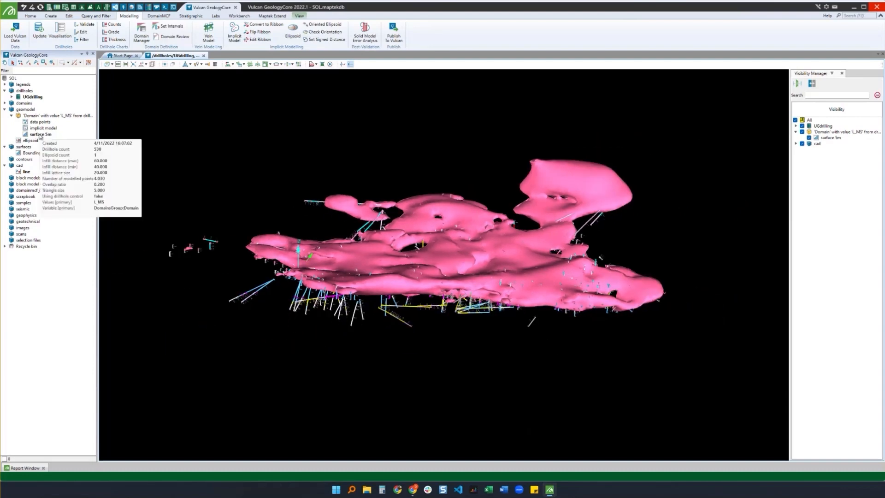
left_click(40, 135)
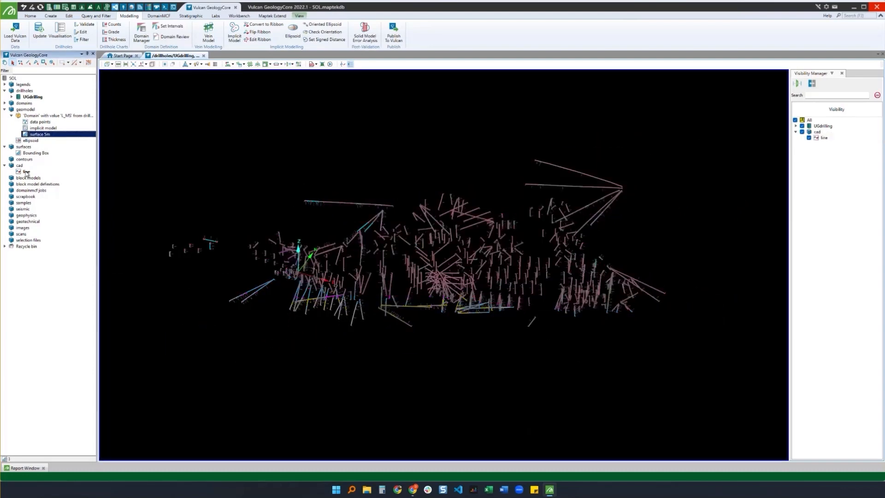
left_click_drag(26, 173, 245, 197)
left_click(245, 198)
scroll(431, 270, "up", 3)
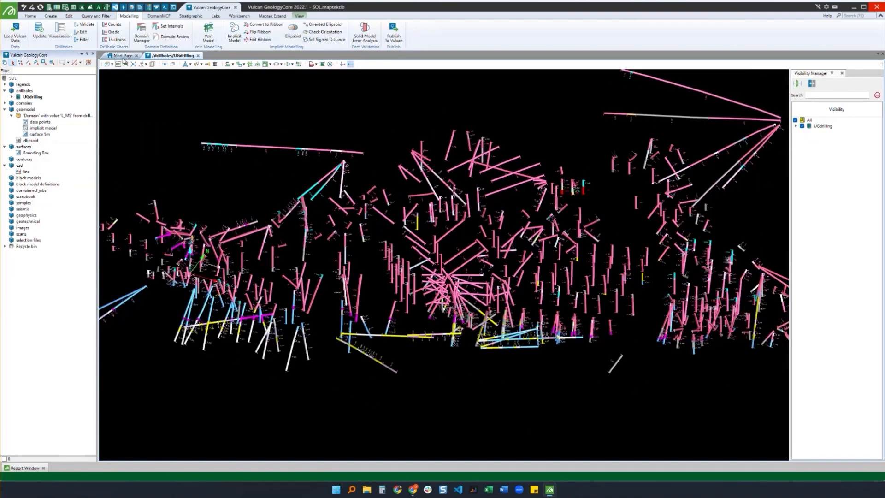
- Apply the grades visualisation to the UGdrilling drillholes, with unused fields hidden and ASSAY:ZN shown with the zn legend
left_click(33, 97)
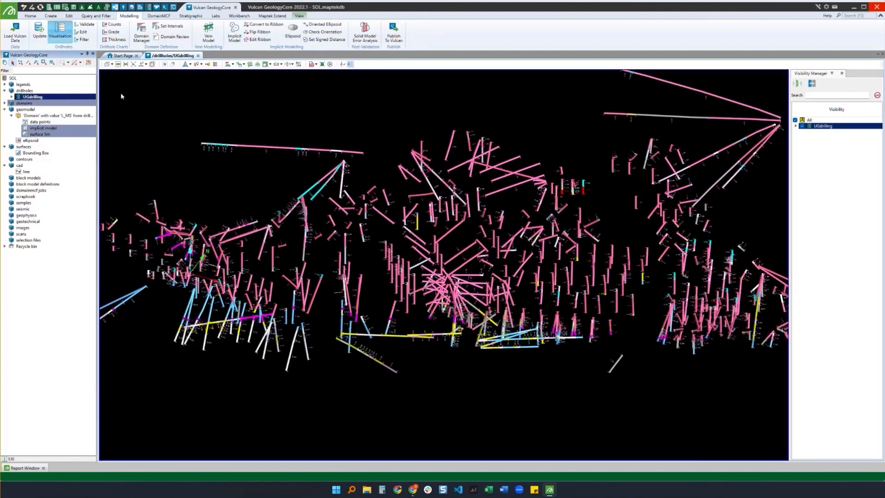
left_click(60, 32)
left_click(644, 113)
left_click(601, 123)
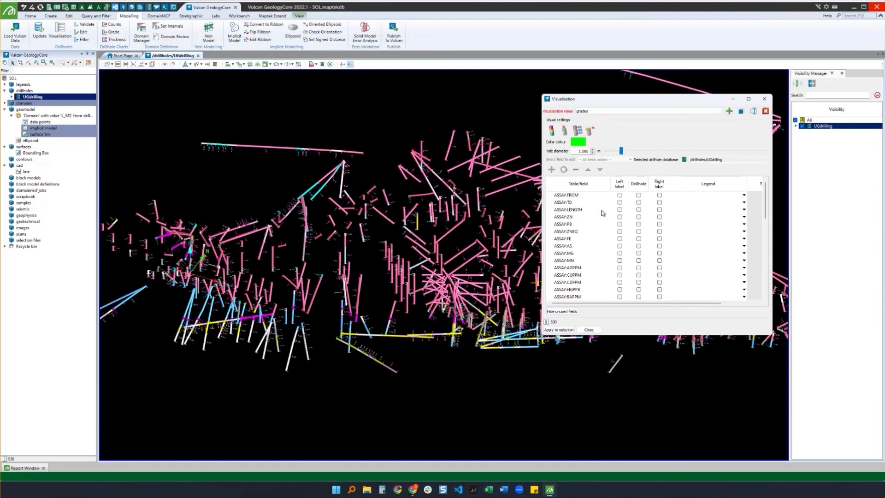
left_click(562, 312)
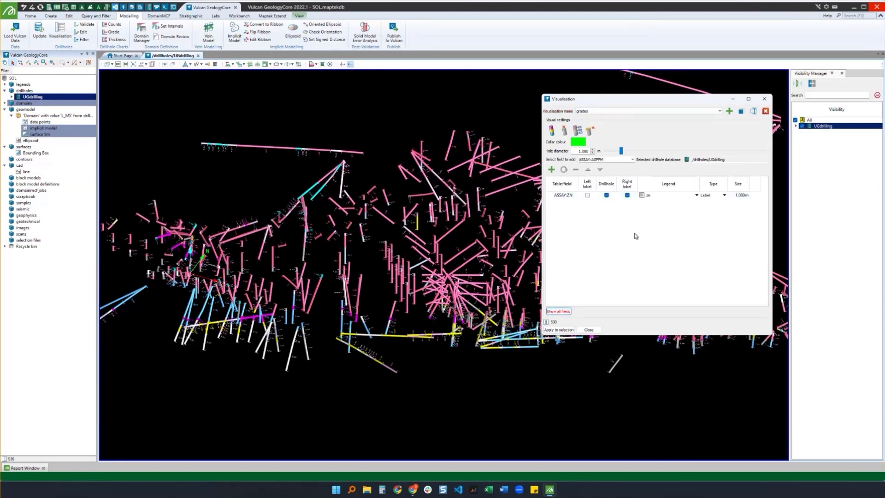
left_click(559, 329)
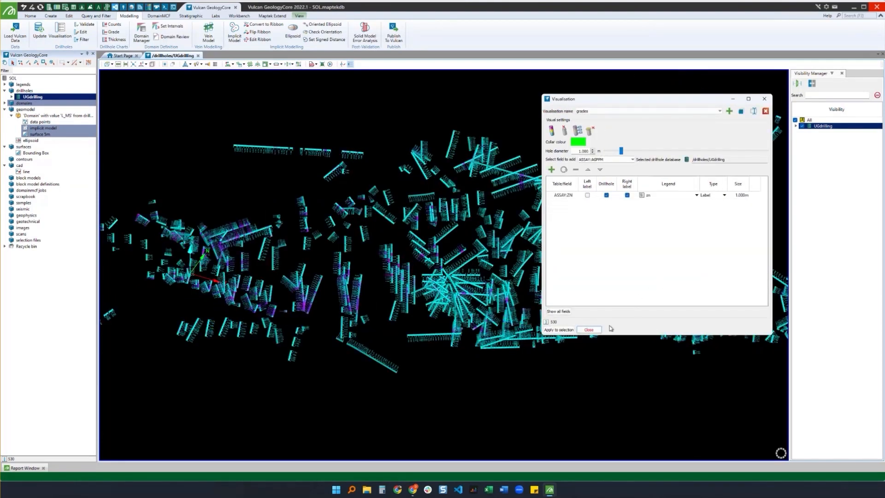
left_click(590, 330)
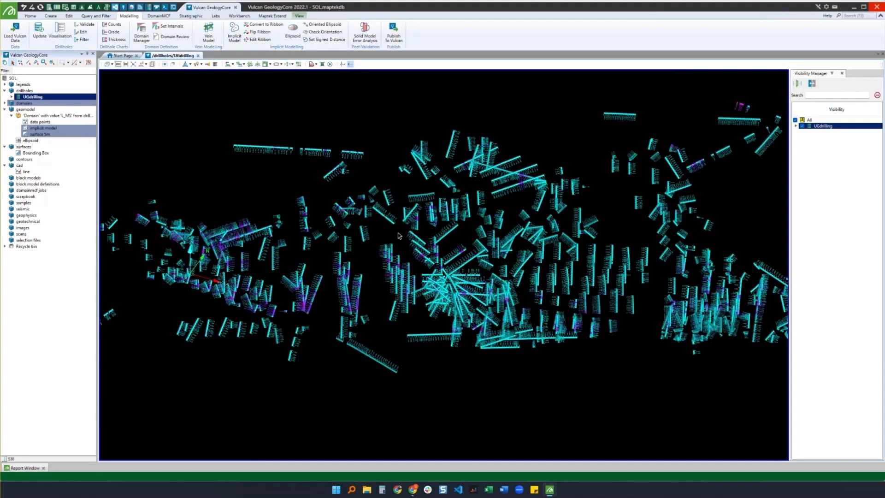
- Set up a new implicit model from the UGdrilling drillholes with ASSAY:ZN as the continuous variable and 10 as the value to model
scroll(400, 236, "up", 10)
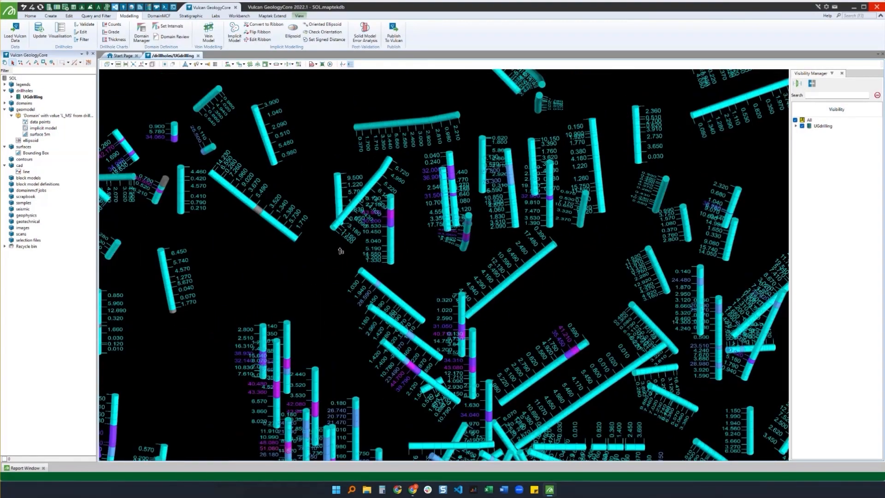
scroll(368, 197, "down", 10)
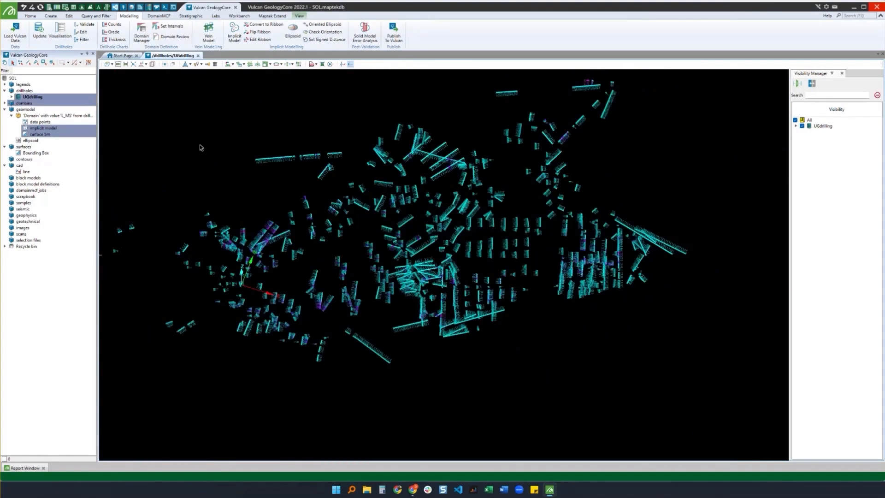
left_click(234, 32)
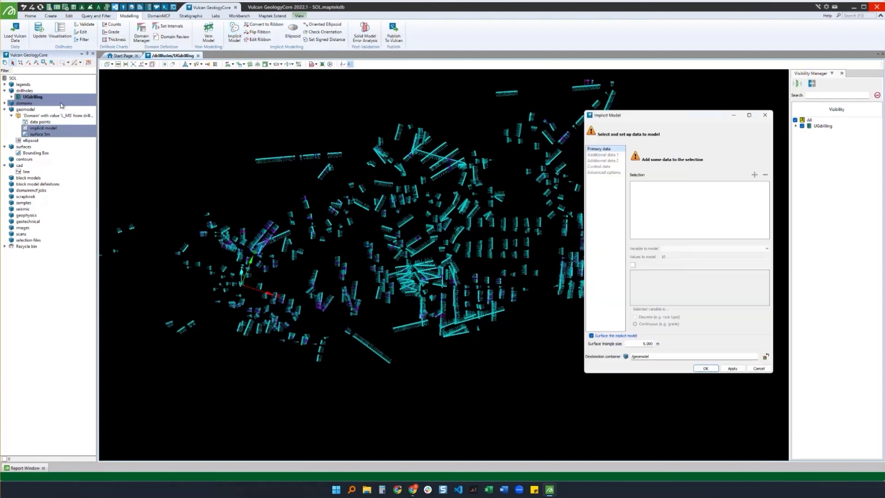
left_click_drag(26, 96, 676, 216)
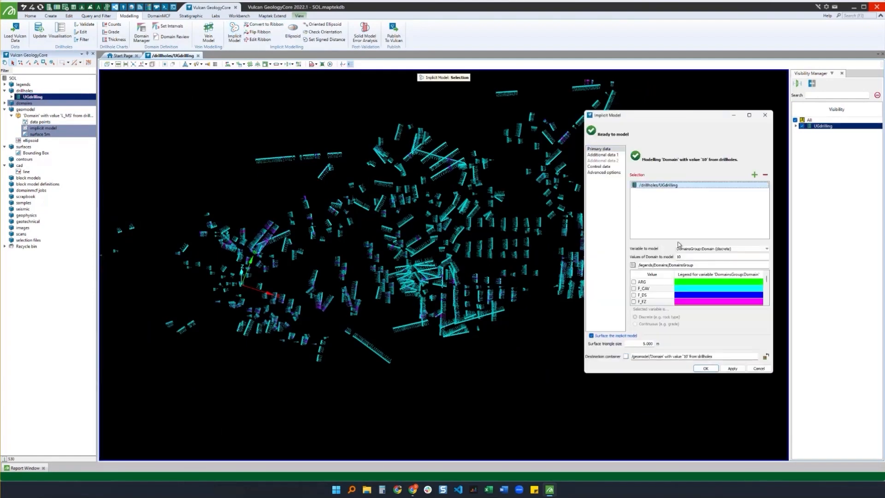
left_click(712, 248)
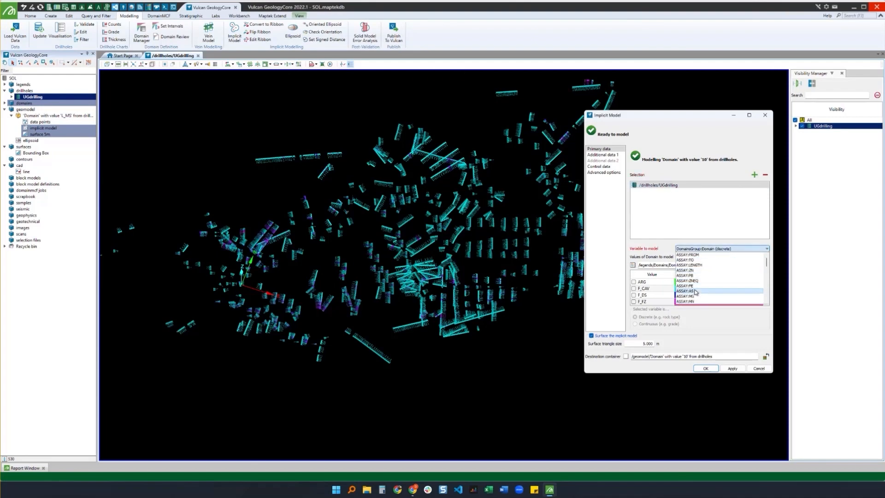
left_click(708, 271)
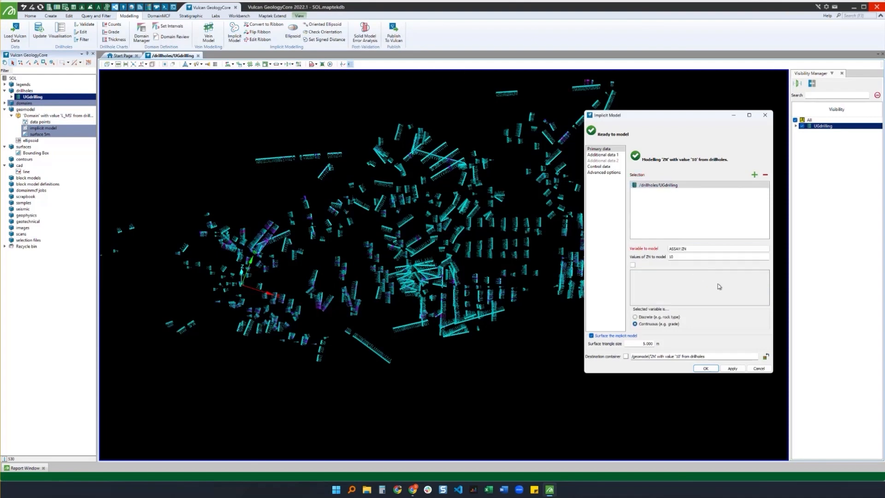
double_click(678, 258)
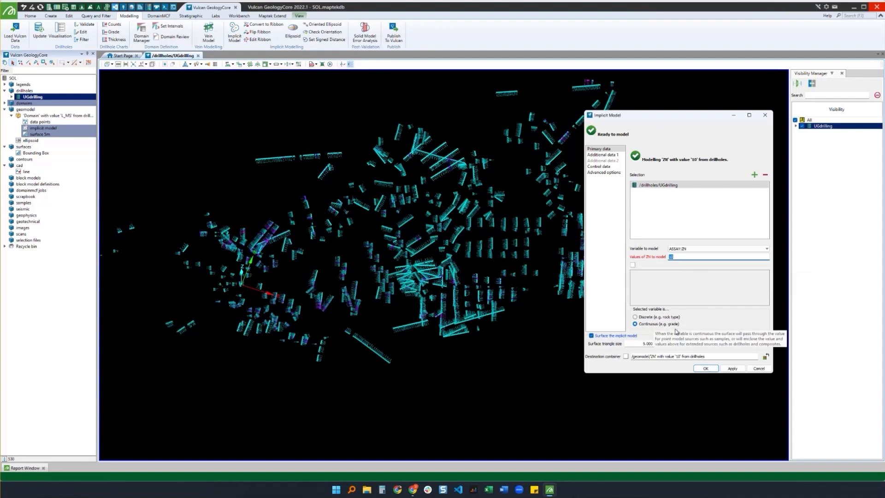
- Place matching intervals at hole tops on the surface boundary, use Bounding Box as the surface envelope, and create the ZN surface
left_click(599, 167)
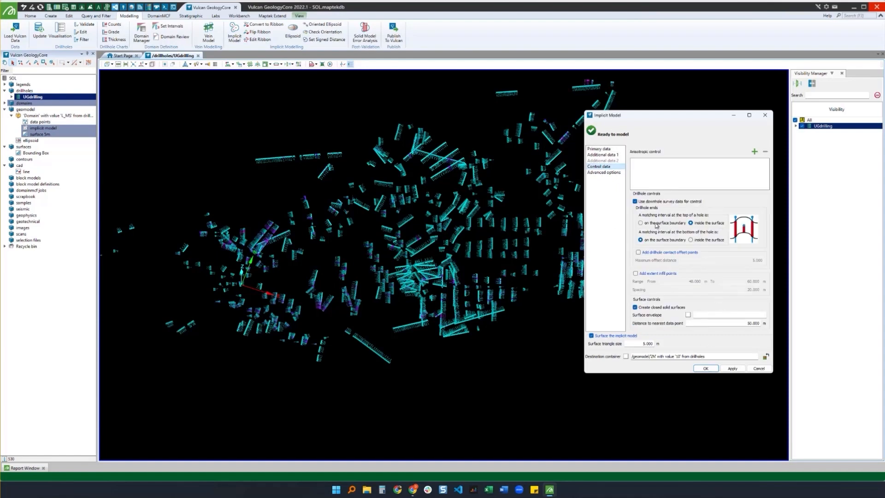
left_click(656, 224)
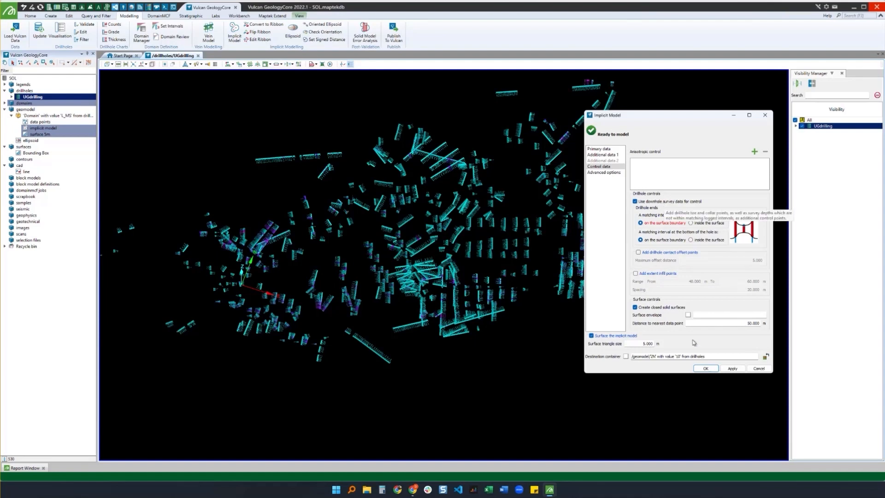
left_click_drag(32, 155, 724, 317)
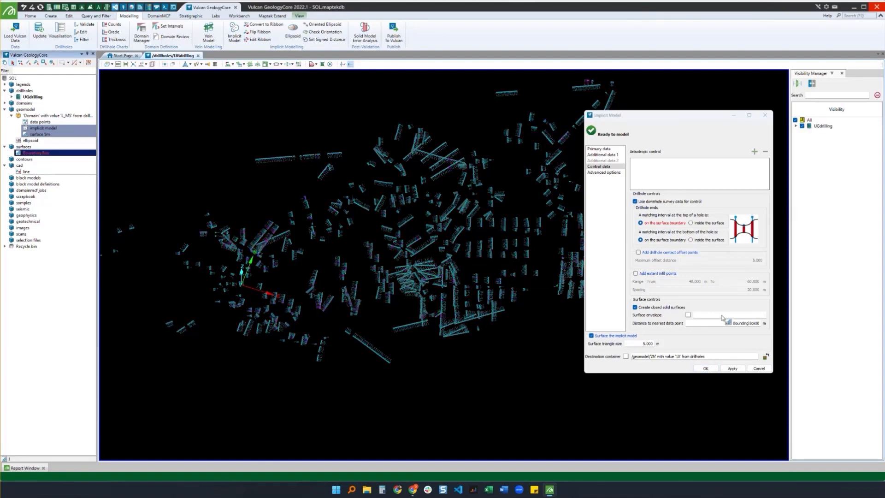
left_click(726, 325)
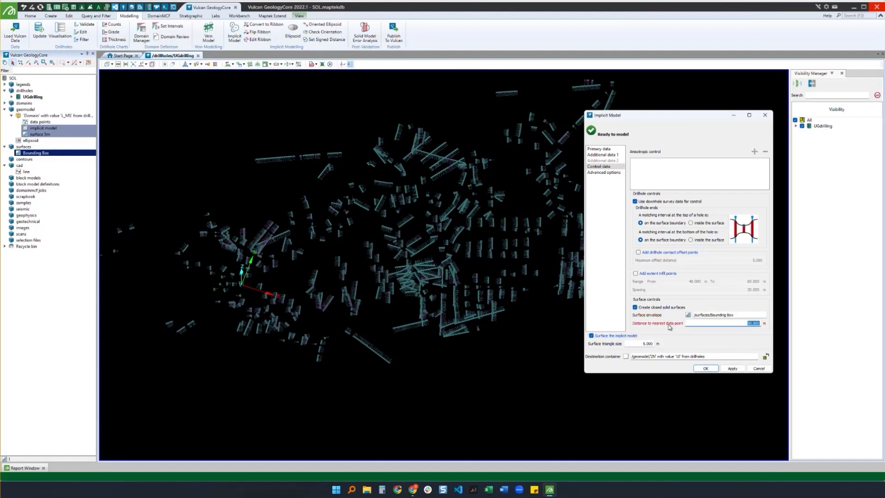
left_click(761, 325)
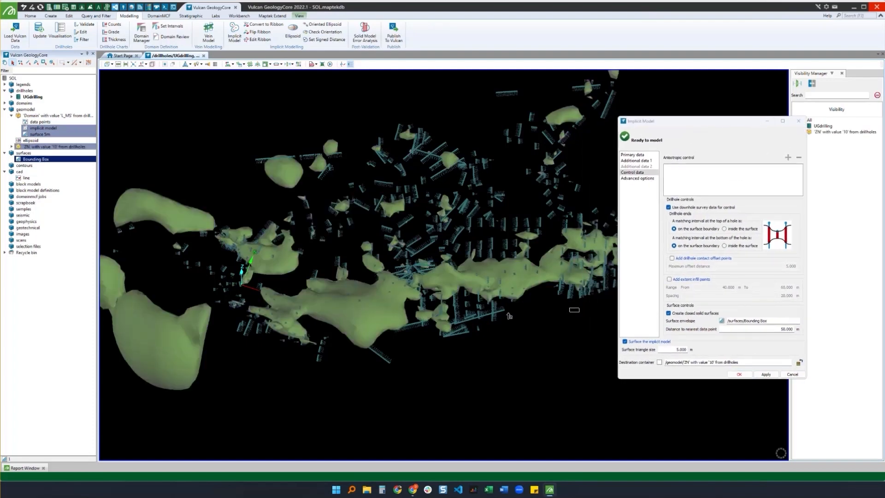
- Add the ellipsoid as anisotropic control and re-create the ZN implicit model, replacing the existing objects in the destination container
left_click_drag(392, 216, 392, 256)
right_click_drag(392, 256, 391, 277)
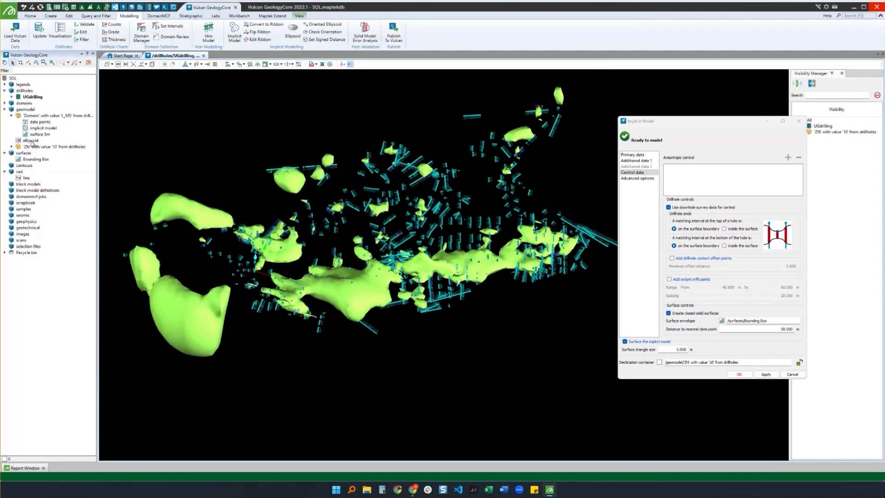
left_click_drag(31, 140, 720, 179)
left_click(766, 375)
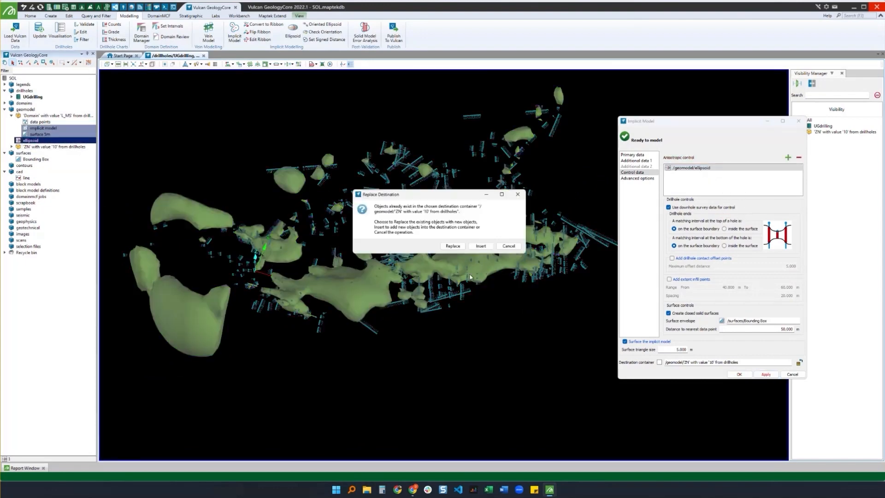
left_click(452, 246)
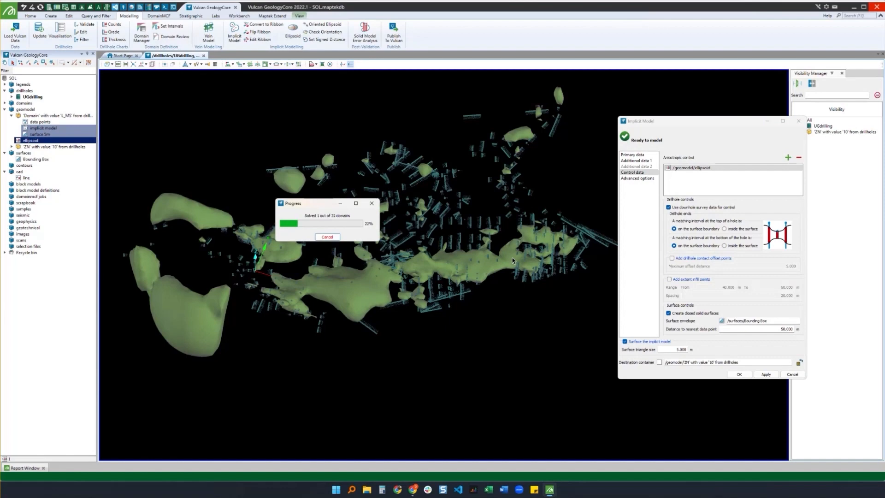
left_click(503, 340)
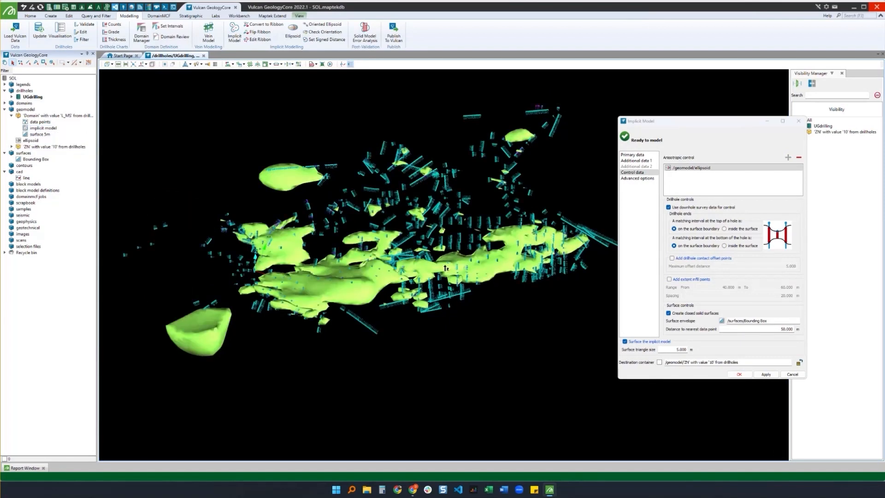
- Examine the shape of the ellipsoid-controlled ZN surface against the drillholes and read its modelling properties
scroll(417, 292, "up", 3)
right_click_drag(415, 292, 417, 243)
scroll(302, 273, "up", 3)
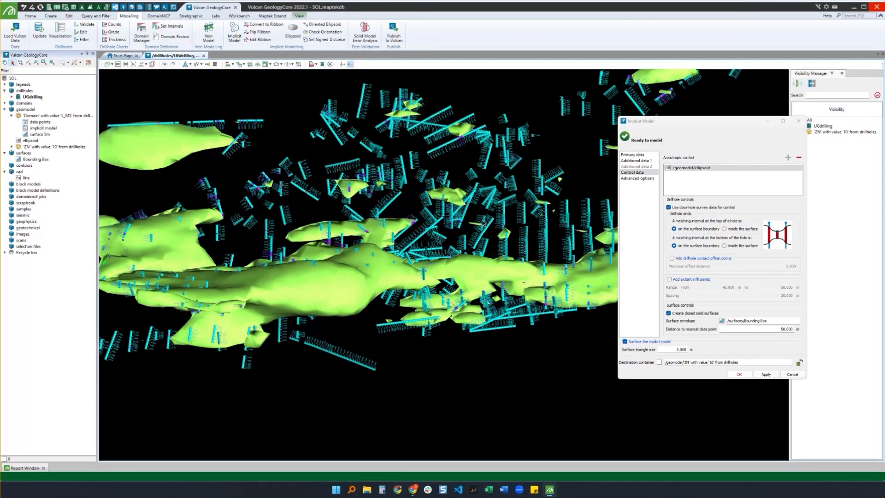
mouse_move(448, 192)
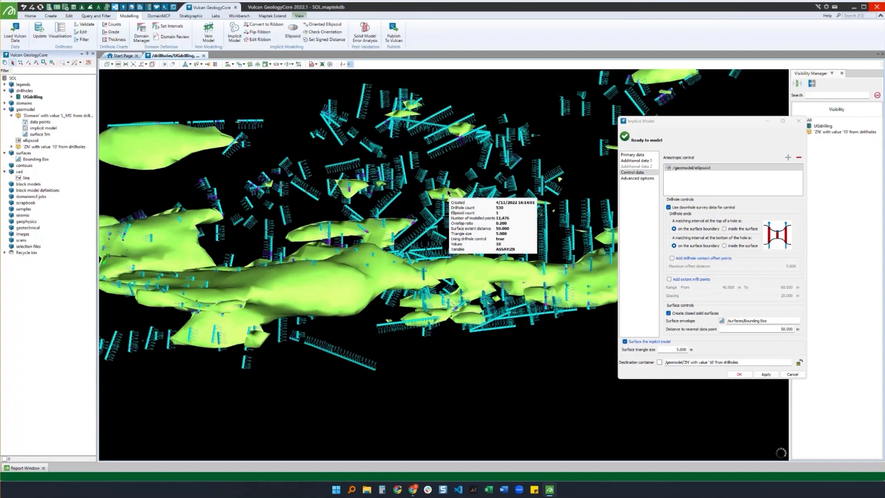